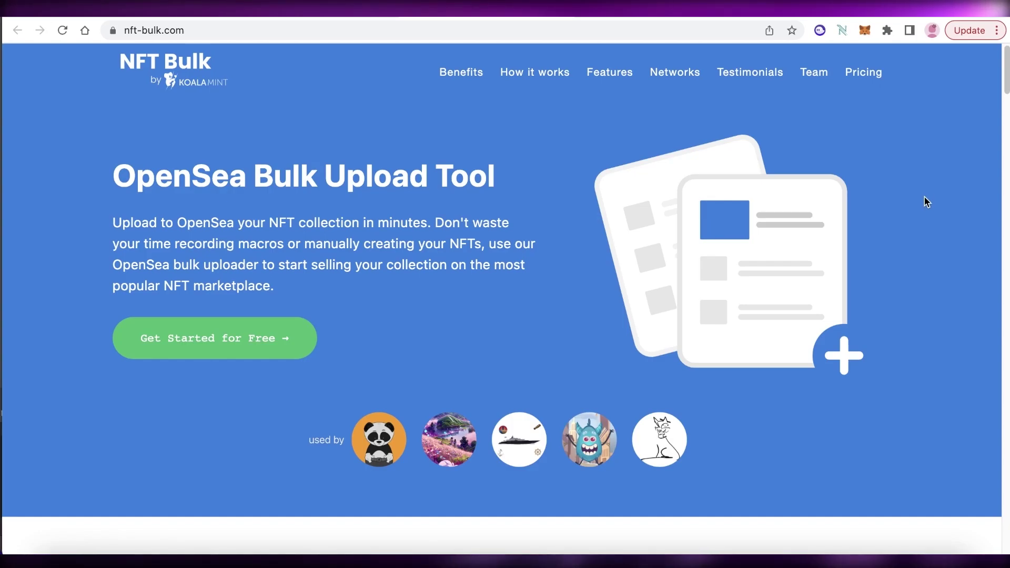
- Browse through the bulk-upload-to-opensea repository page in the other tab
scroll(927, 203, "down", 2)
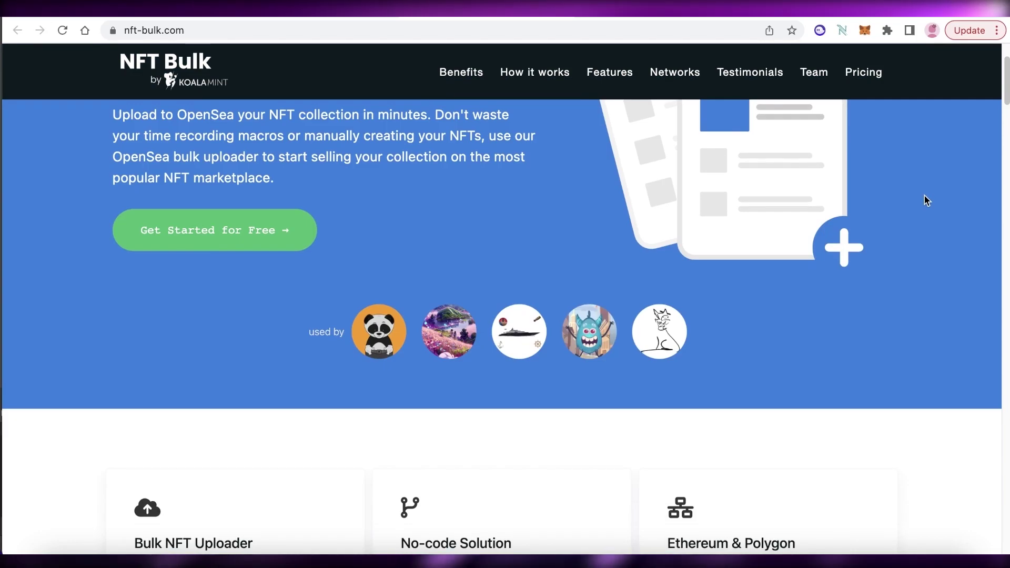
key("ctrl+Tab")
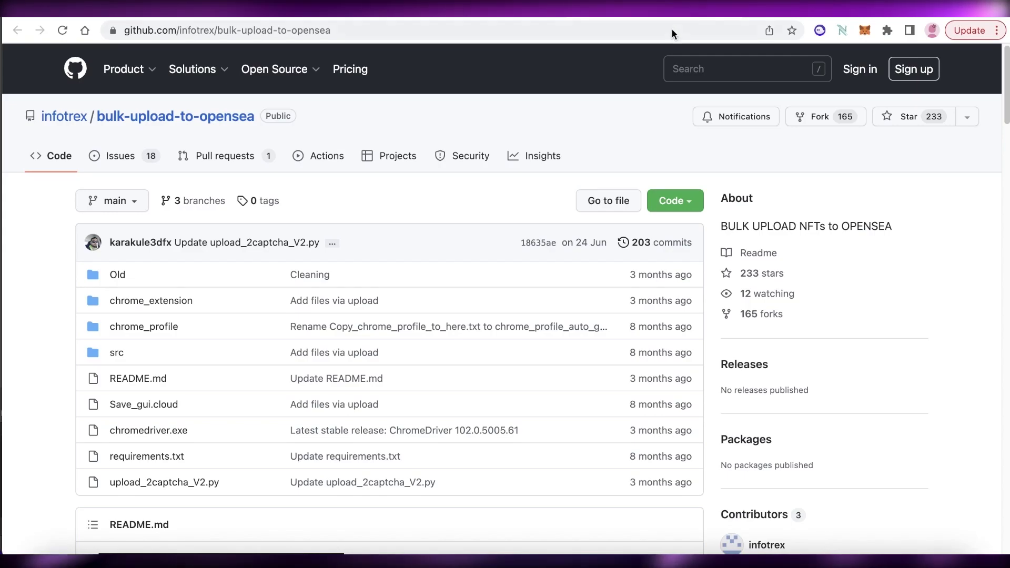
scroll(752, 280, "down", 1)
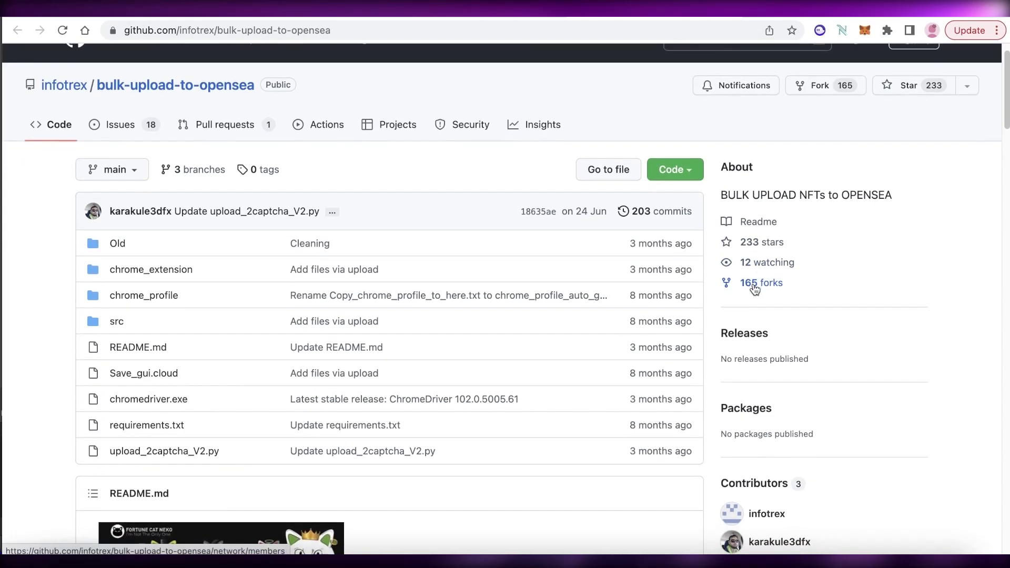
scroll(752, 285, "down", 1)
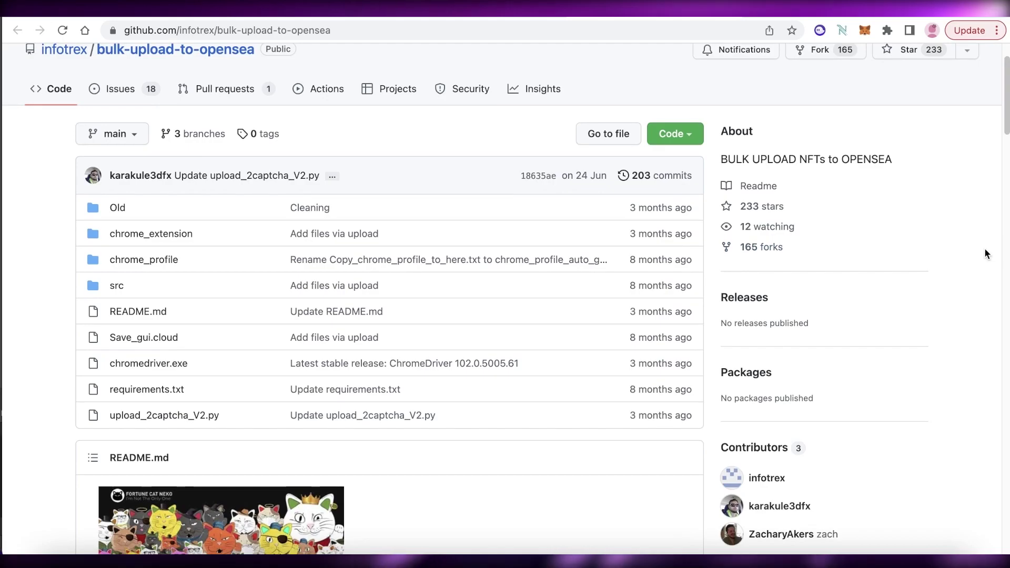
scroll(979, 250, "down", 10)
scroll(977, 256, "down", 3)
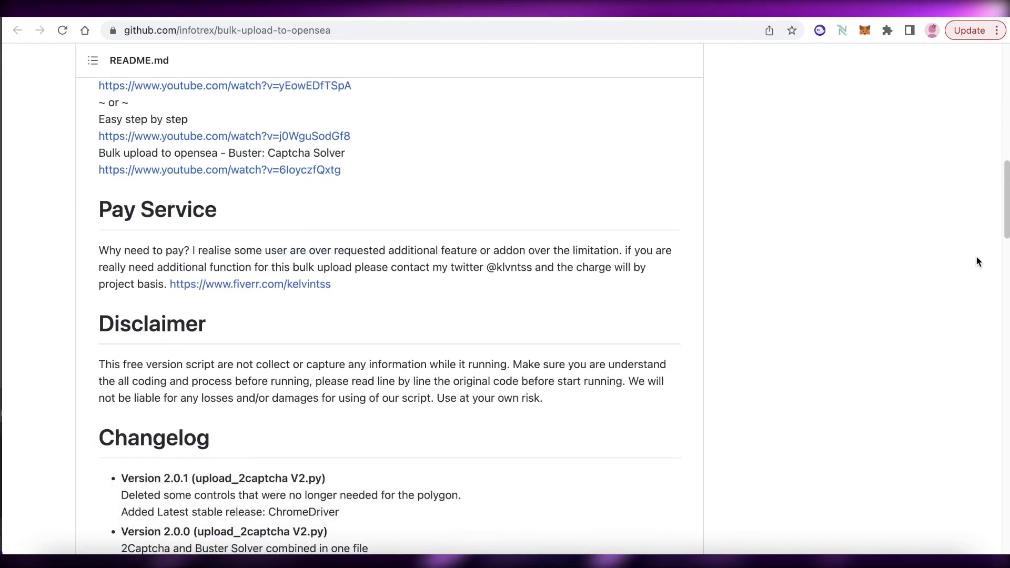
scroll(977, 258, "down", 9)
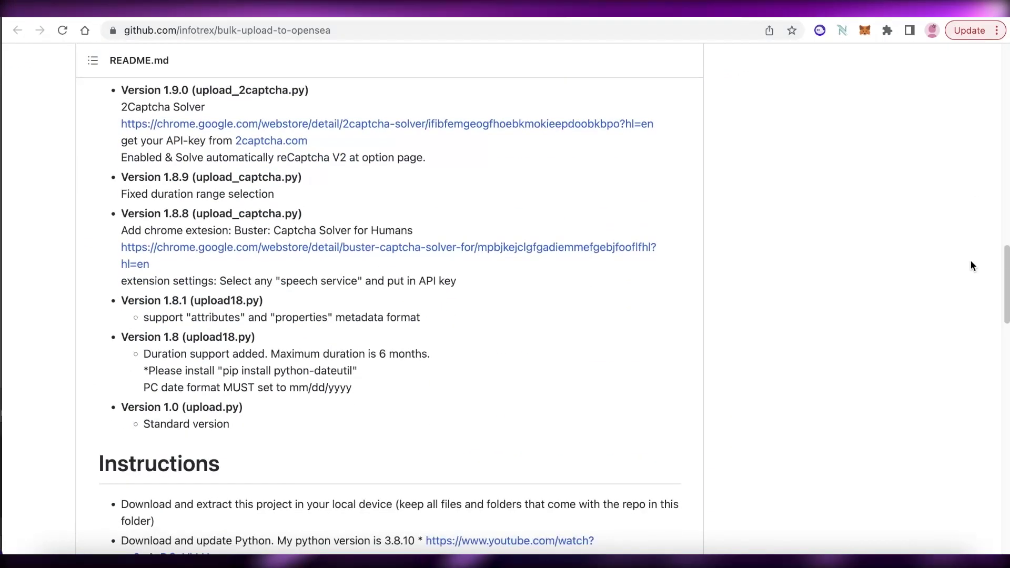
scroll(972, 266, "down", 9)
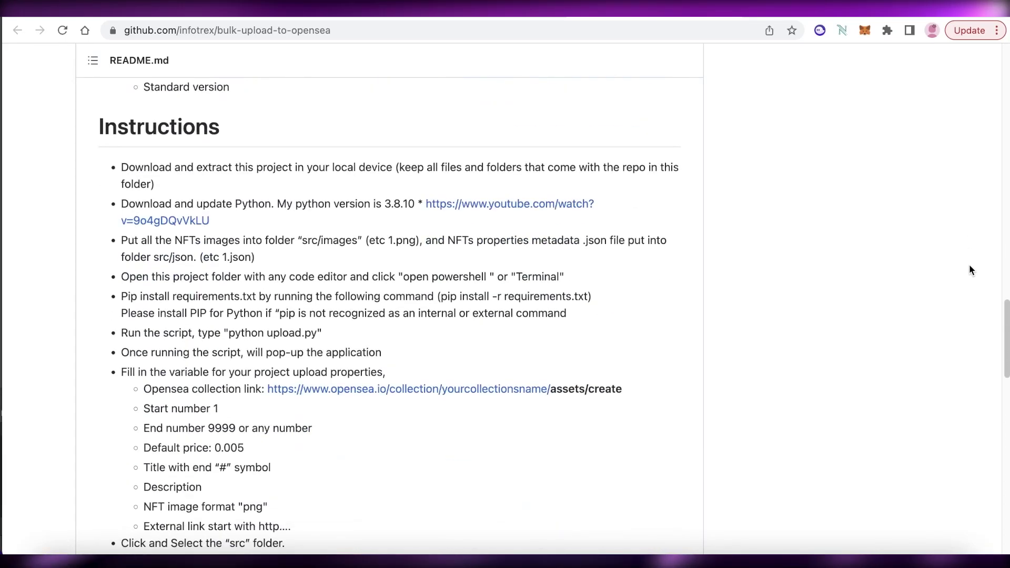
scroll(970, 269, "down", 6)
scroll(959, 279, "up", 4)
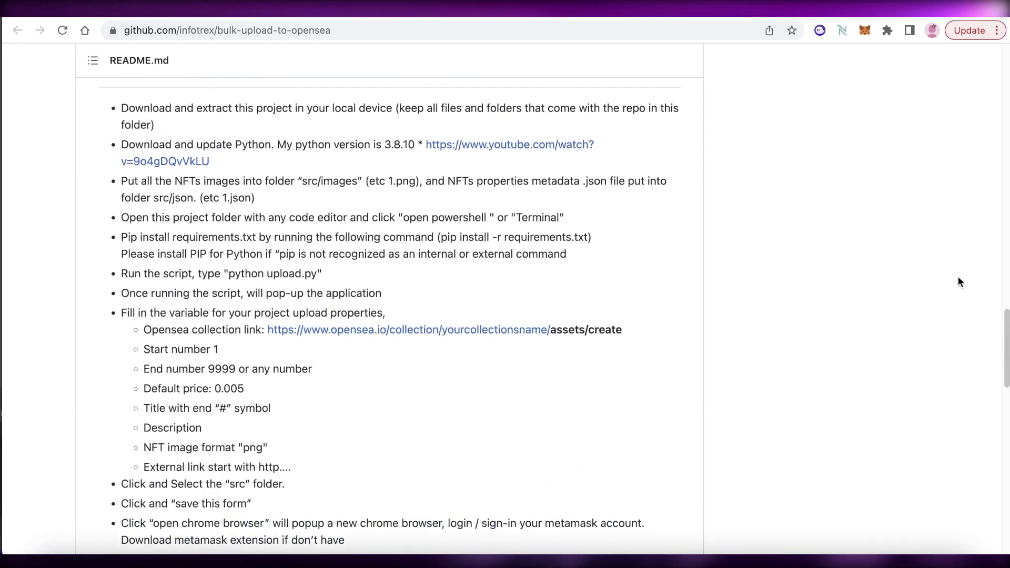
scroll(958, 282, "up", 5)
scroll(959, 282, "down", 15)
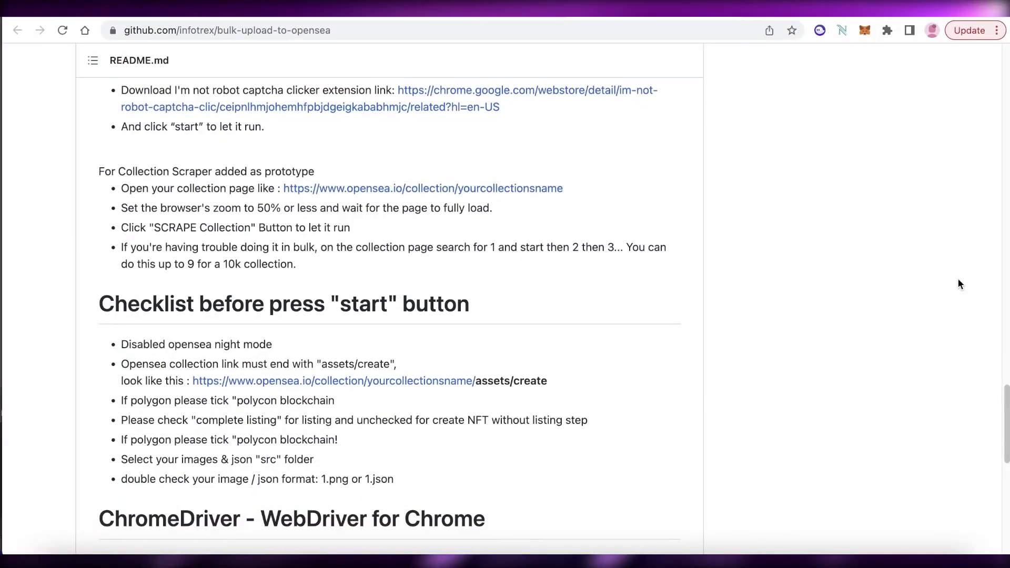
scroll(958, 283, "down", 6)
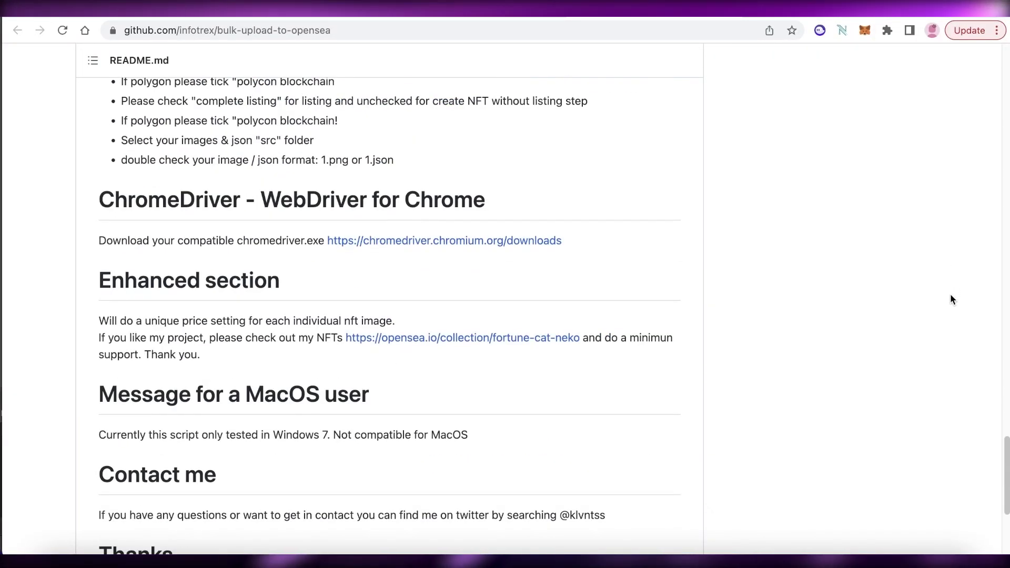
scroll(953, 293, "down", 5)
scroll(956, 297, "up", 1)
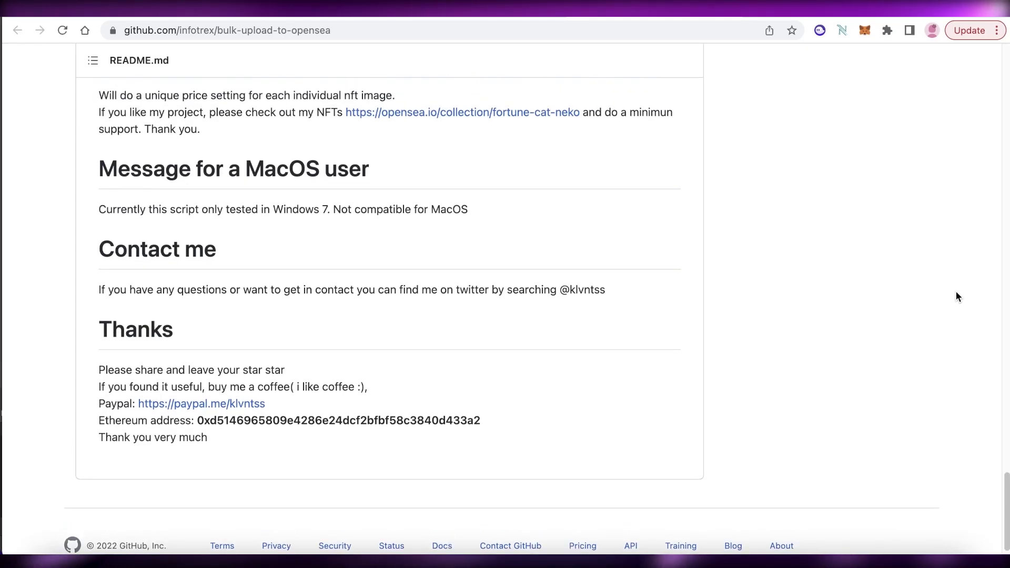
scroll(958, 294, "up", 20)
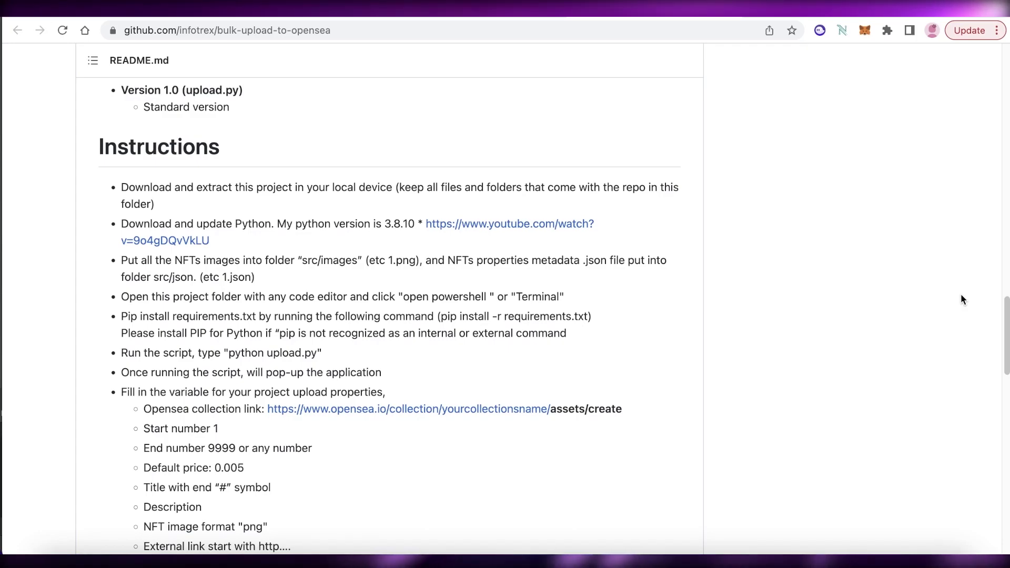
scroll(914, 279, "down", 7)
scroll(912, 281, "up", 12)
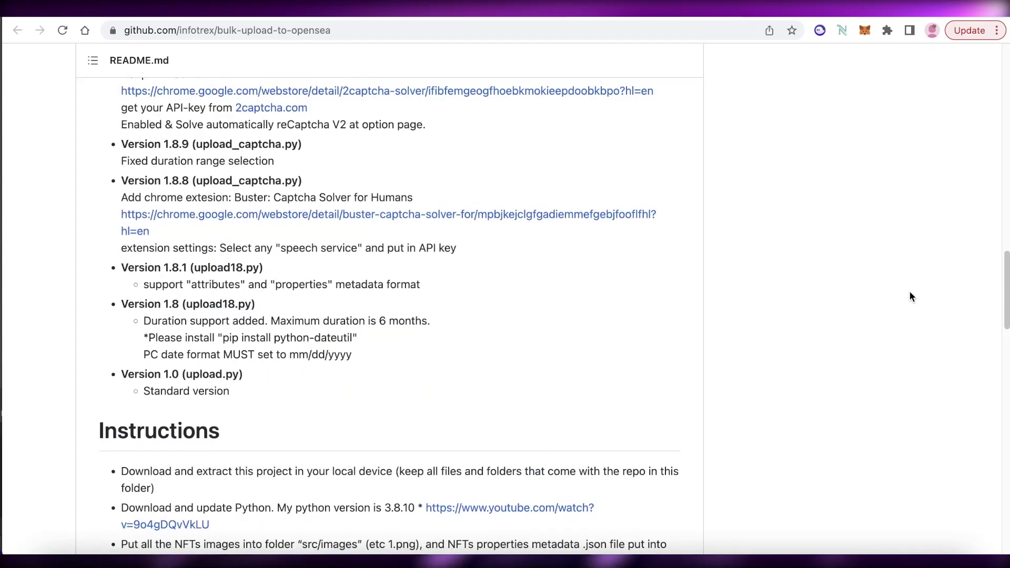
scroll(911, 303, "up", 15)
scroll(920, 338, "down", 8)
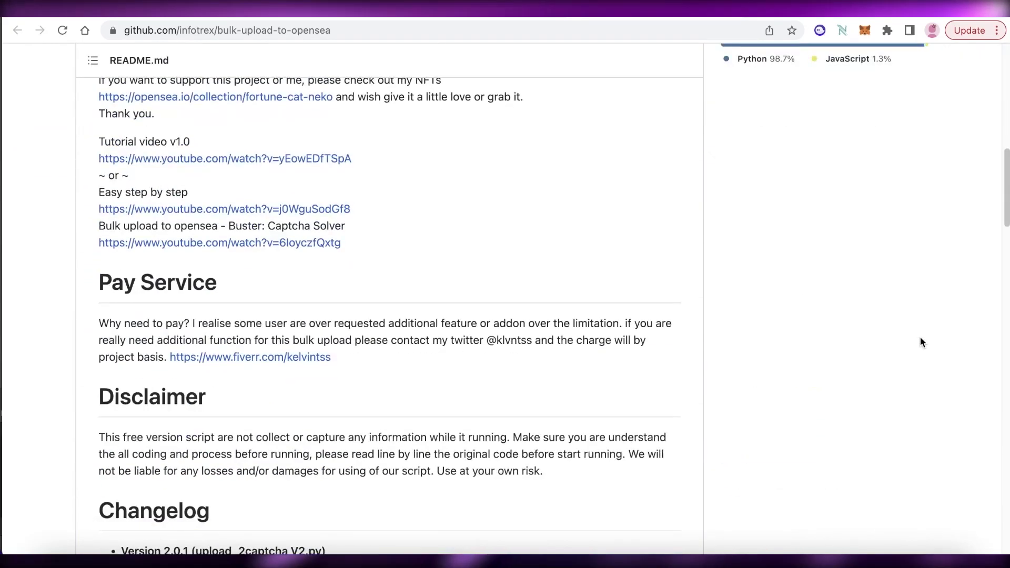
scroll(921, 338, "down", 3)
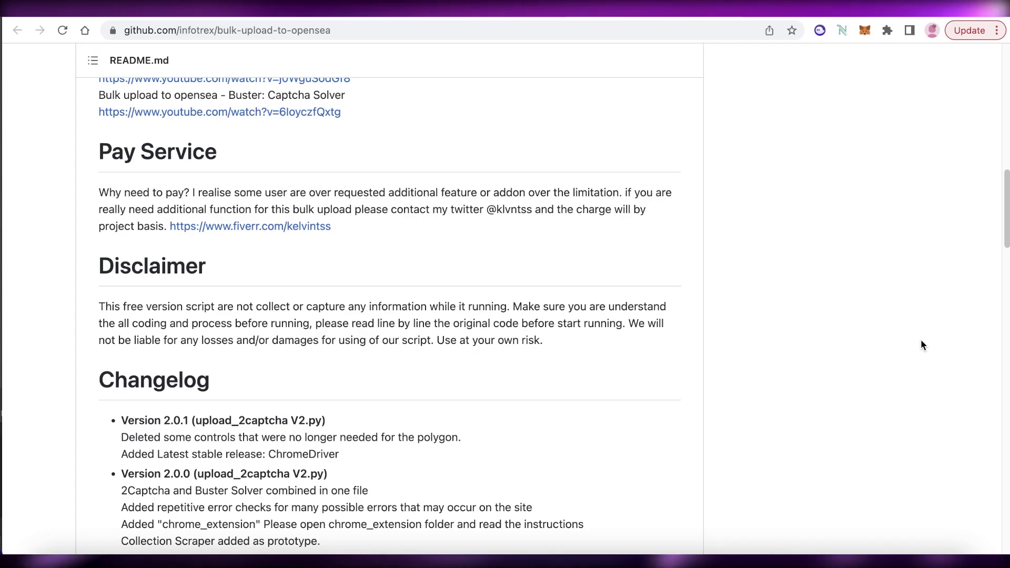
scroll(835, 283, "down", 3)
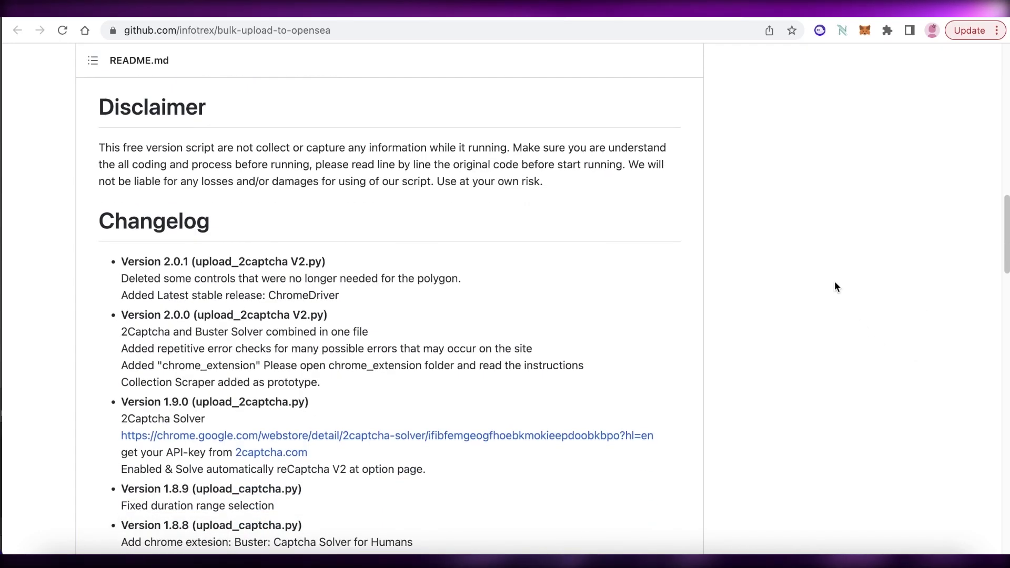
scroll(834, 281, "up", 15)
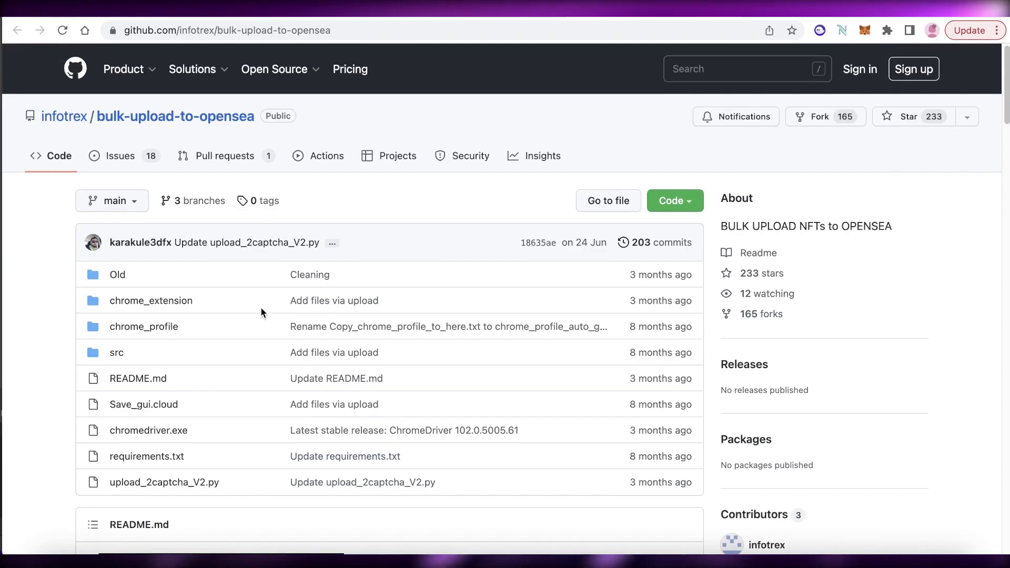
- Return to nft-bulk.com, scroll through its five How It Works cards, then back up
key("ctrl+Tab")
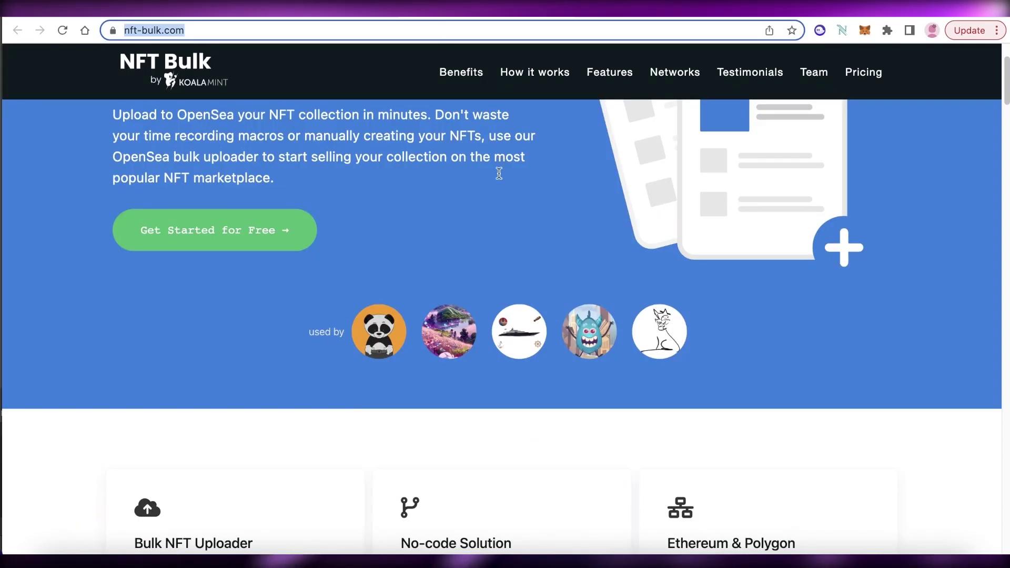
key("Return")
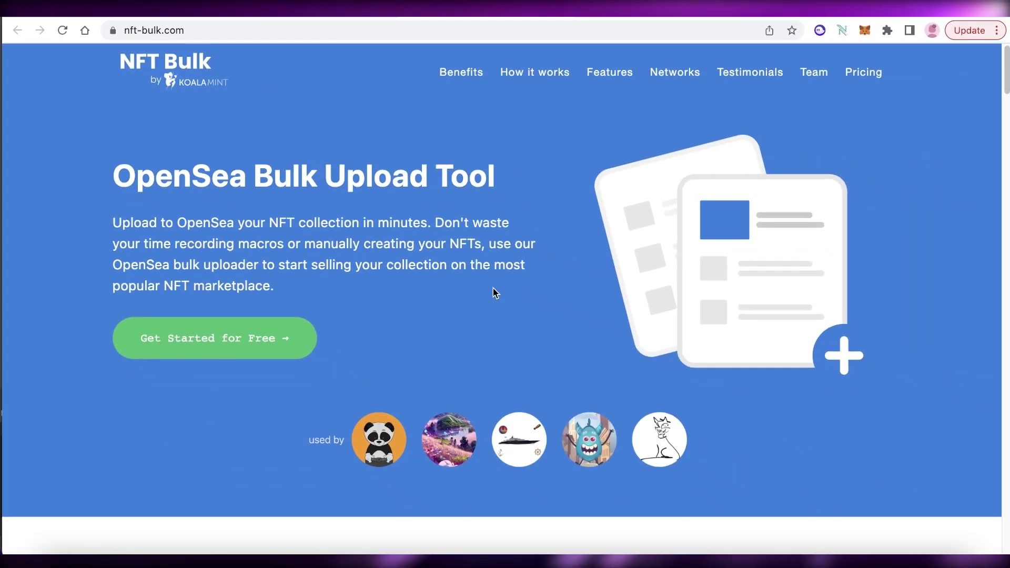
scroll(489, 290, "down", 6)
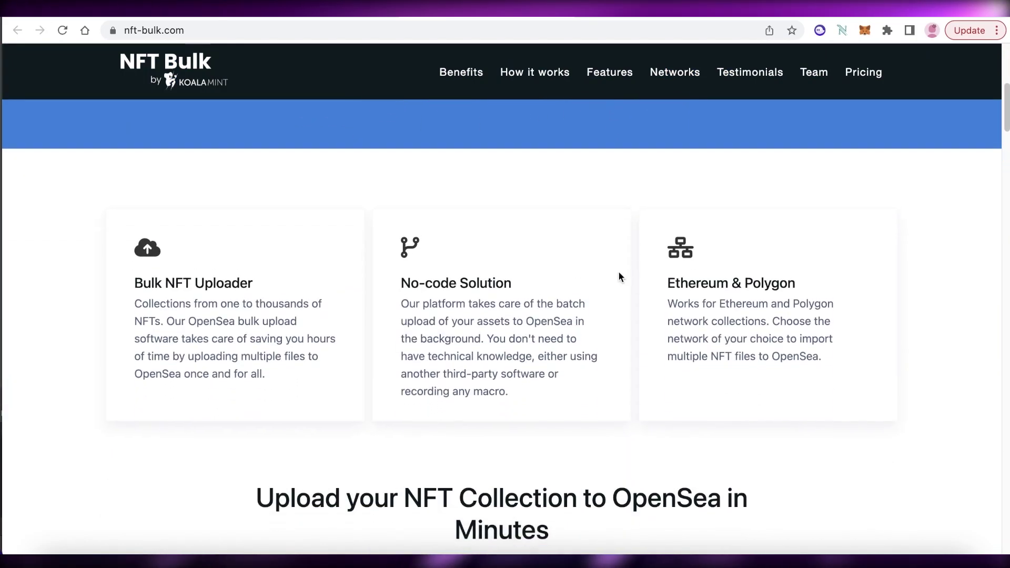
scroll(618, 270, "down", 1)
scroll(967, 246, "down", 1)
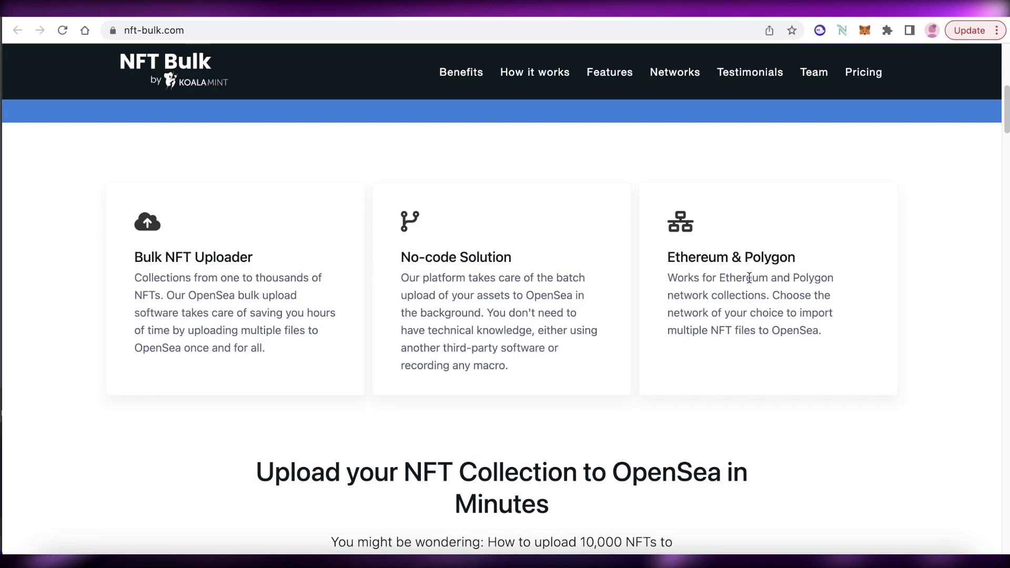
scroll(749, 278, "down", 2)
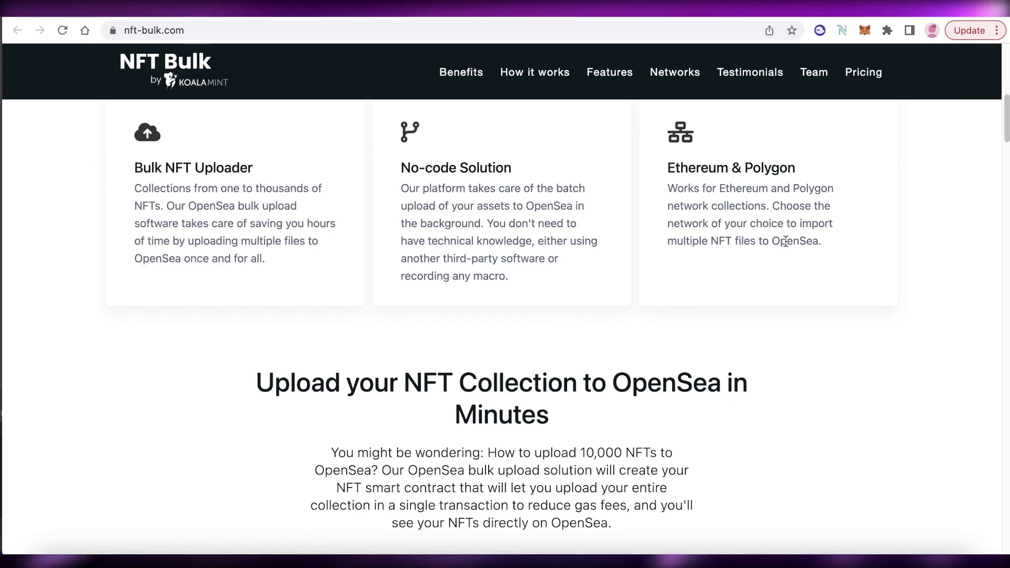
scroll(716, 197, "down", 10)
scroll(713, 198, "up", 4)
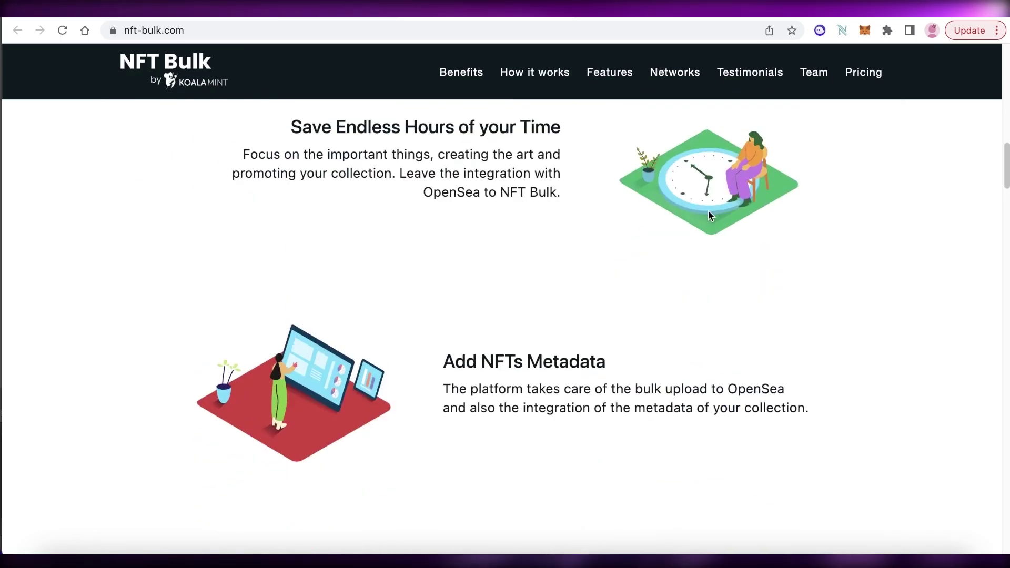
scroll(708, 210, "up", 3)
scroll(709, 210, "down", 2)
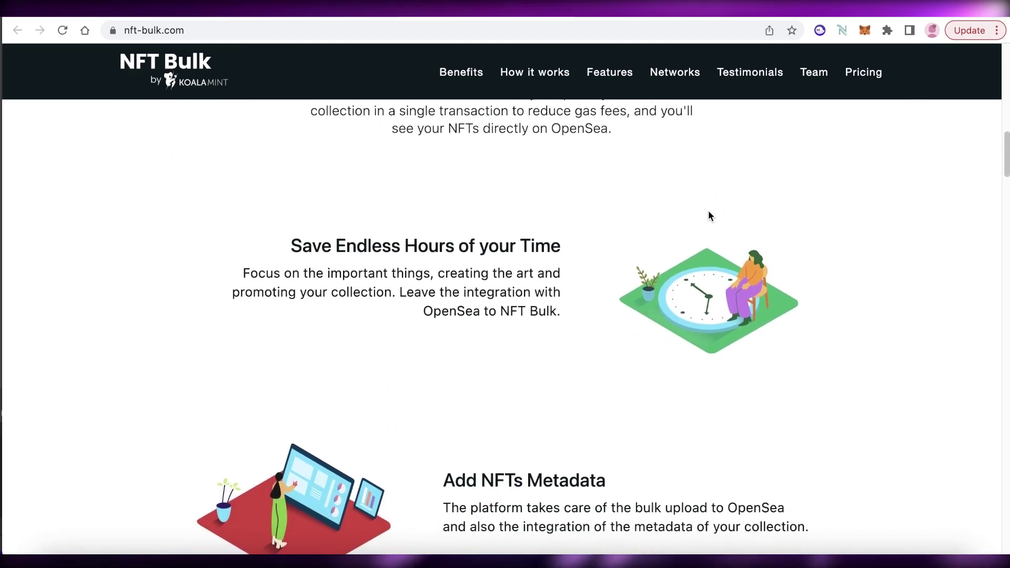
scroll(709, 216, "up", 6)
scroll(708, 216, "down", 13)
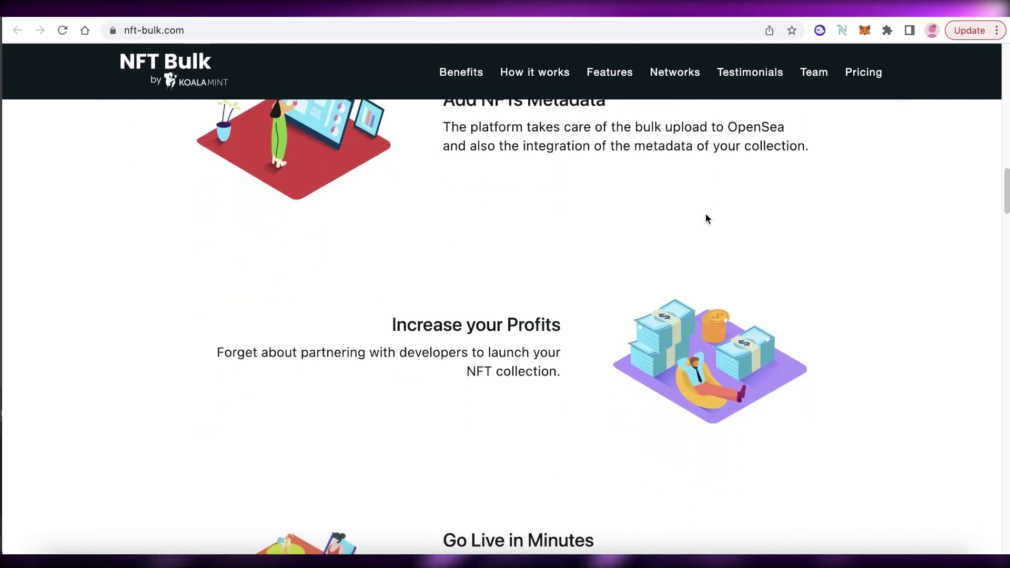
scroll(697, 226, "down", 8)
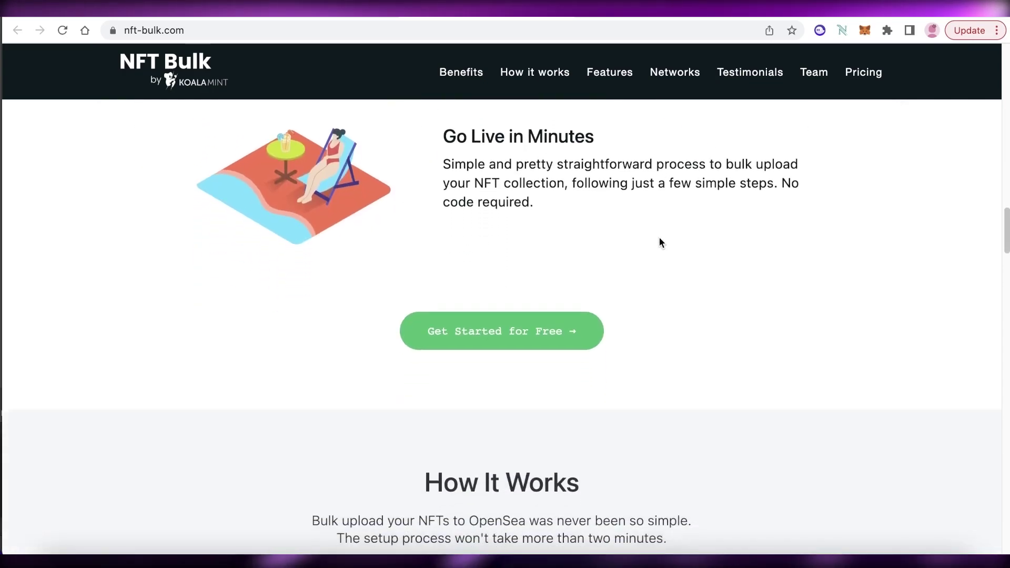
scroll(659, 239, "down", 8)
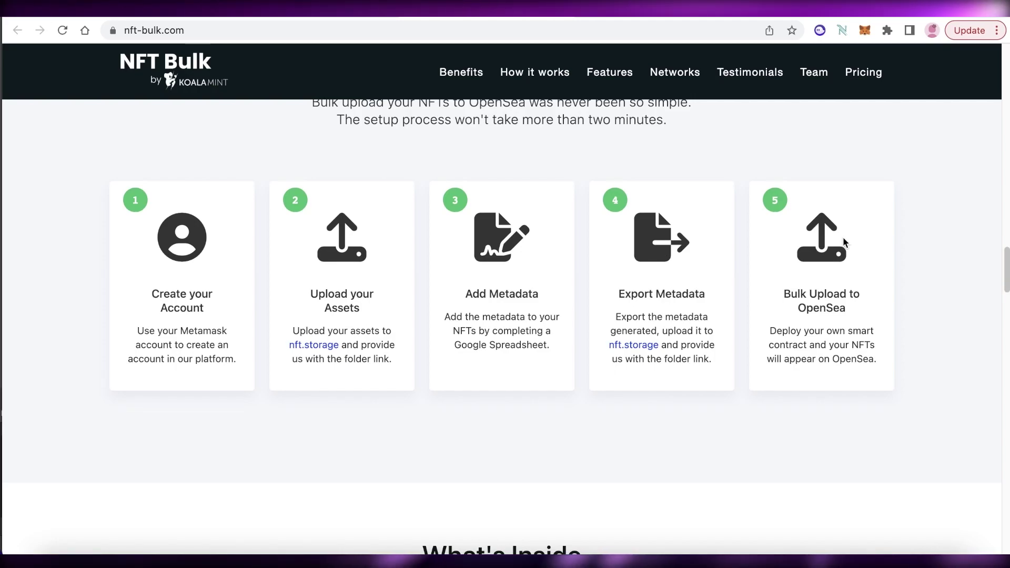
scroll(844, 239, "up", 20)
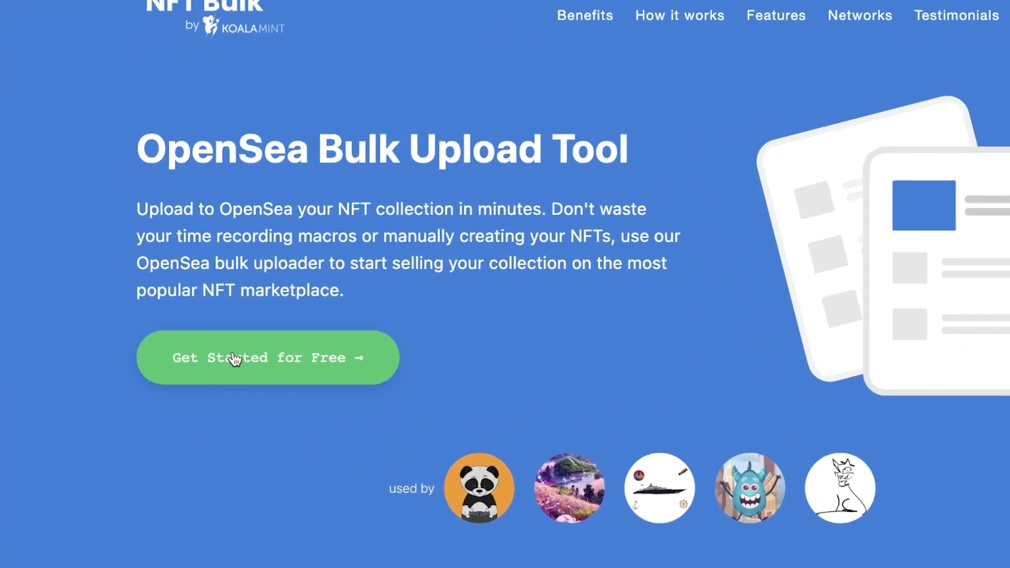
- Go to the sign-up page and try signing up with MetaMask, dismissing the wallet popup
left_click(187, 339)
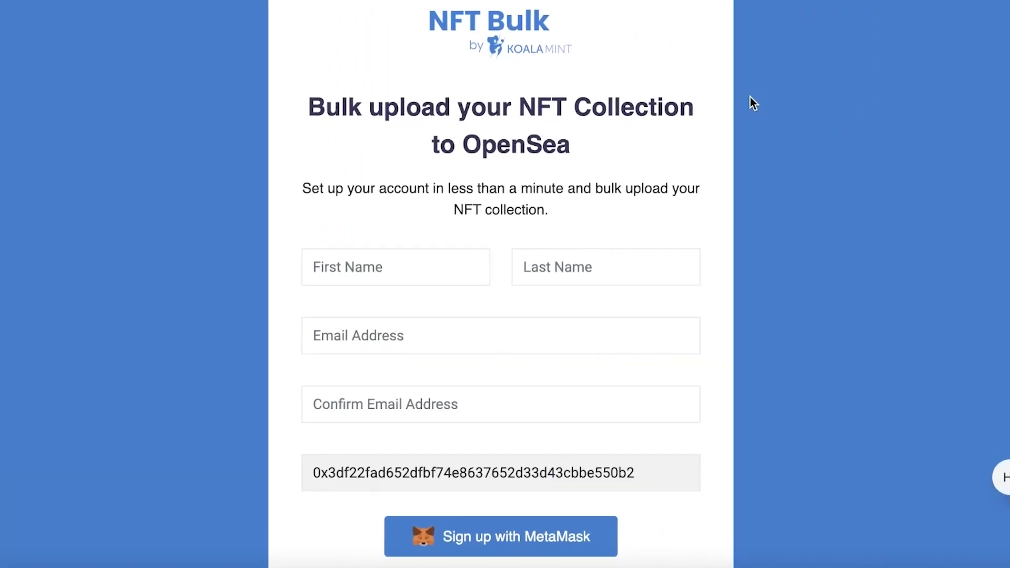
scroll(706, 124, "down", 3)
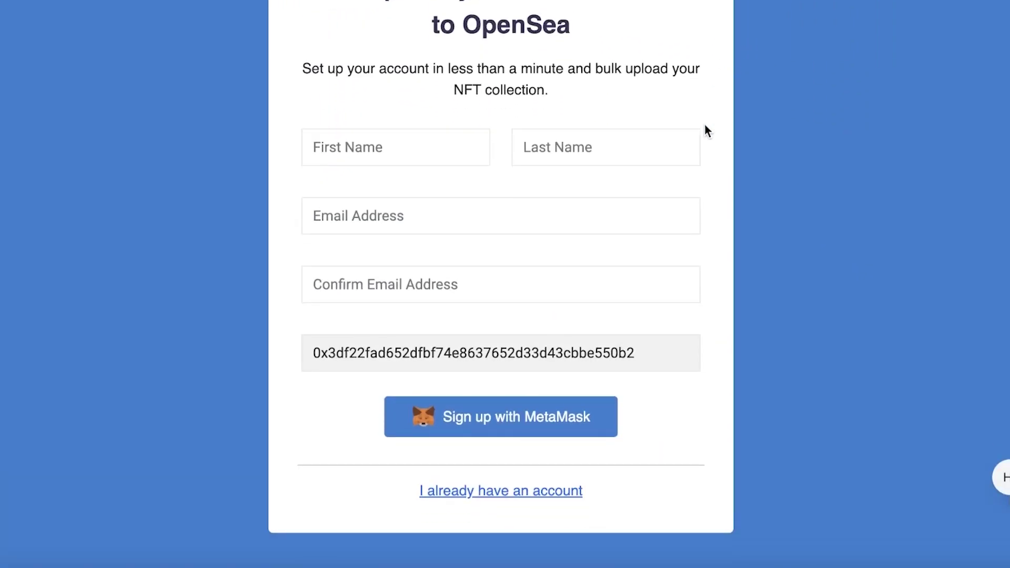
left_click(561, 427)
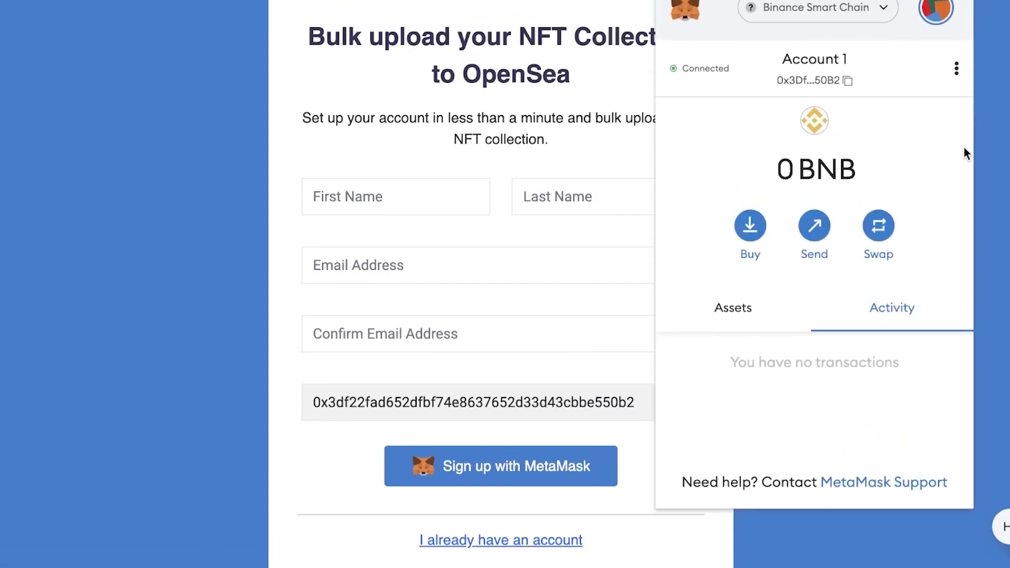
left_click(995, 175)
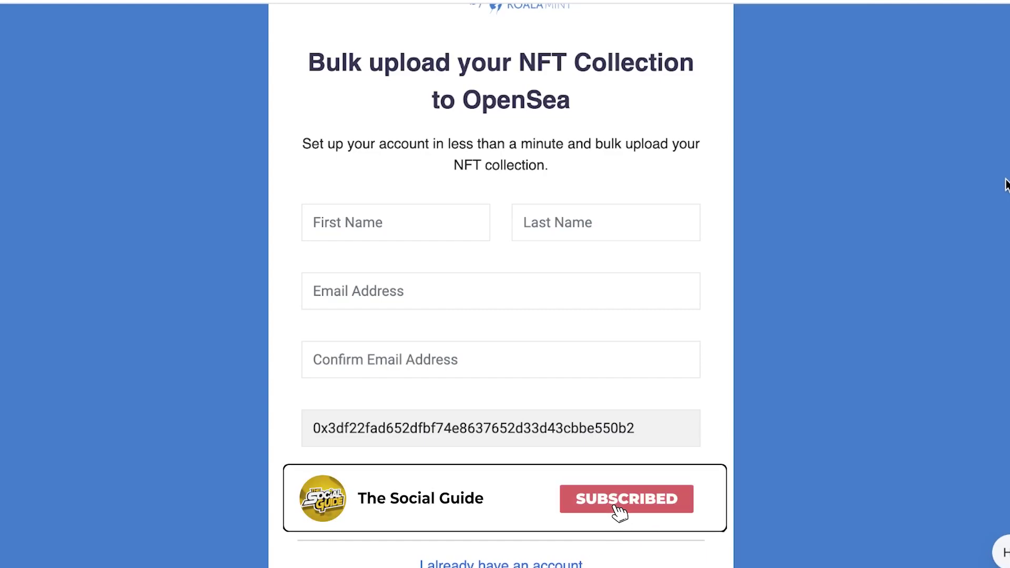
- Enter a name in the sign-up form and submit it, hitting the existing-account error
left_click(462, 219)
type("Lisa")
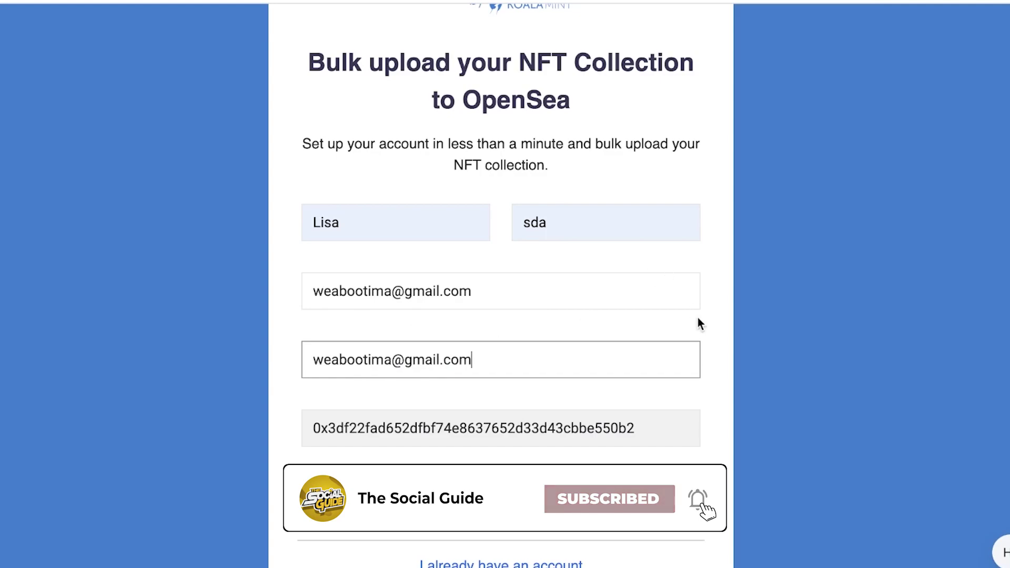
left_click(507, 495)
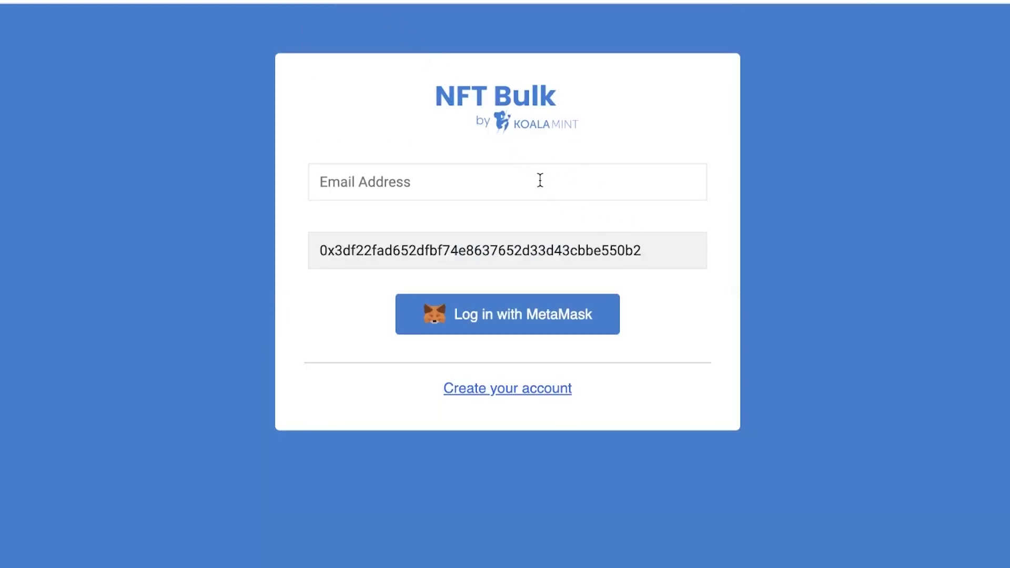
- Log in with MetaMask using the account's e-mail, then choose Start Now for a new bulk
left_click(540, 180)
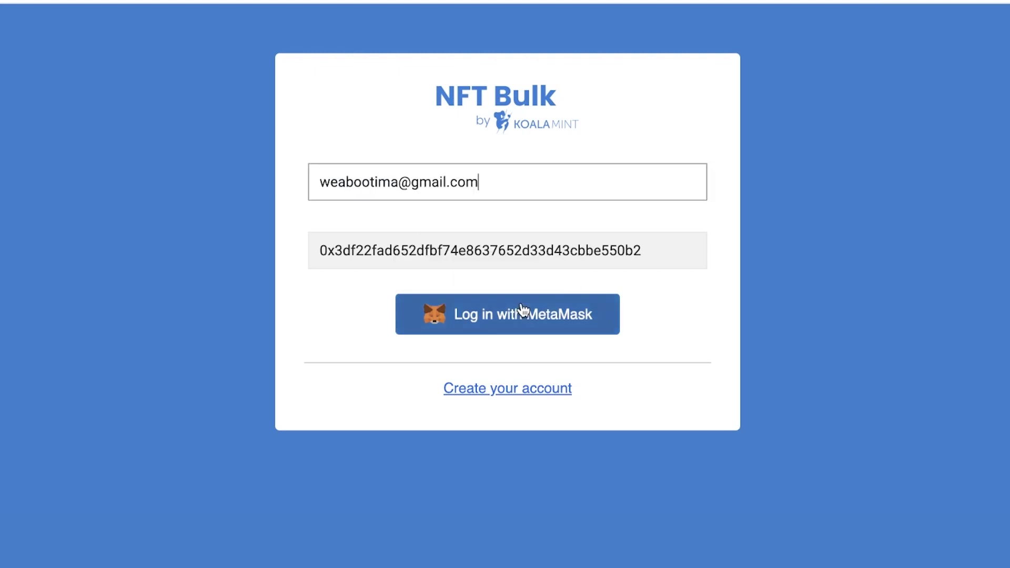
left_click(524, 311)
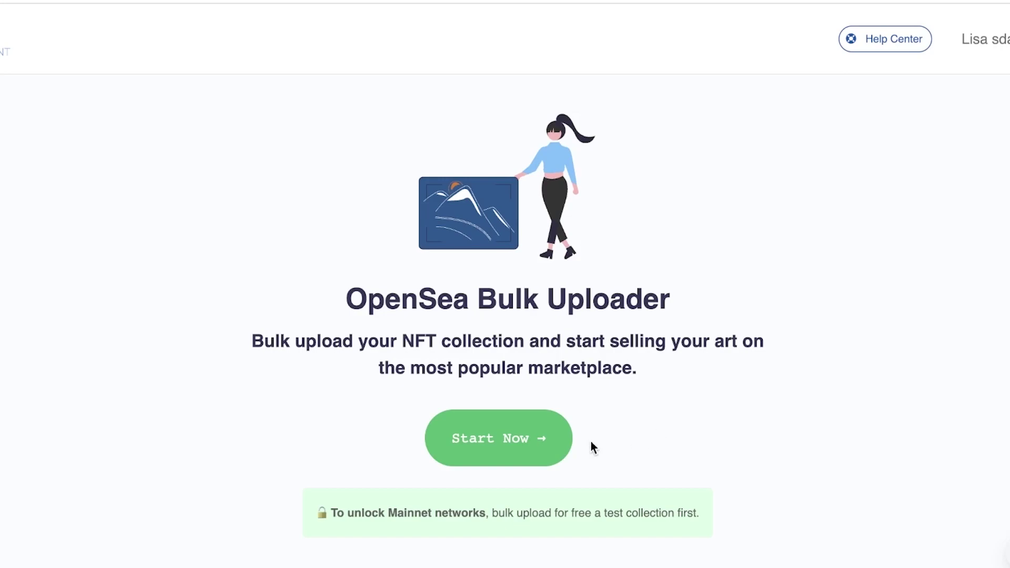
left_click(498, 439)
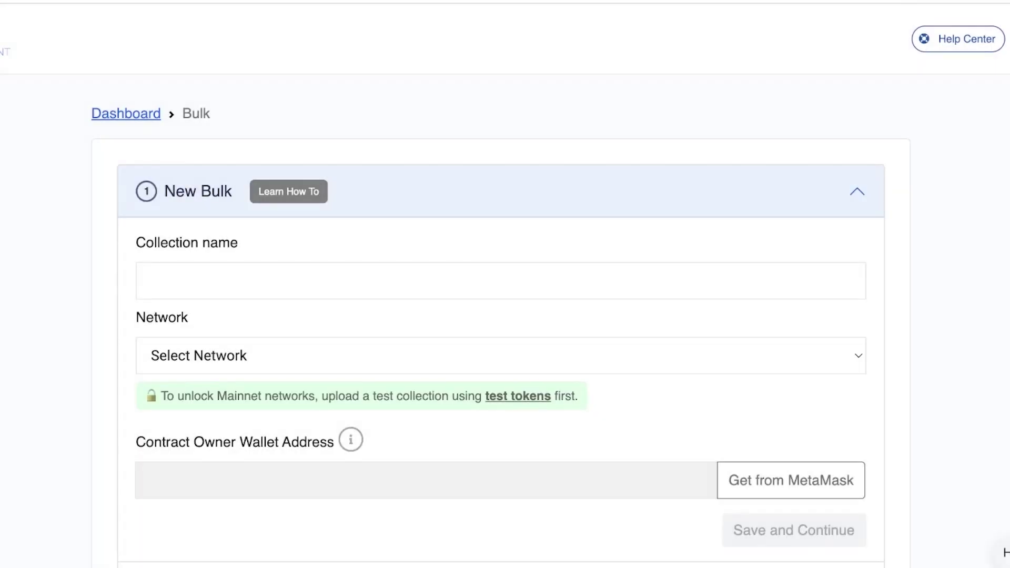
- Choose TESTNET: Mumbai (Polygon) as the collection's network
scroll(835, 477, "down", 6)
scroll(834, 477, "up", 6)
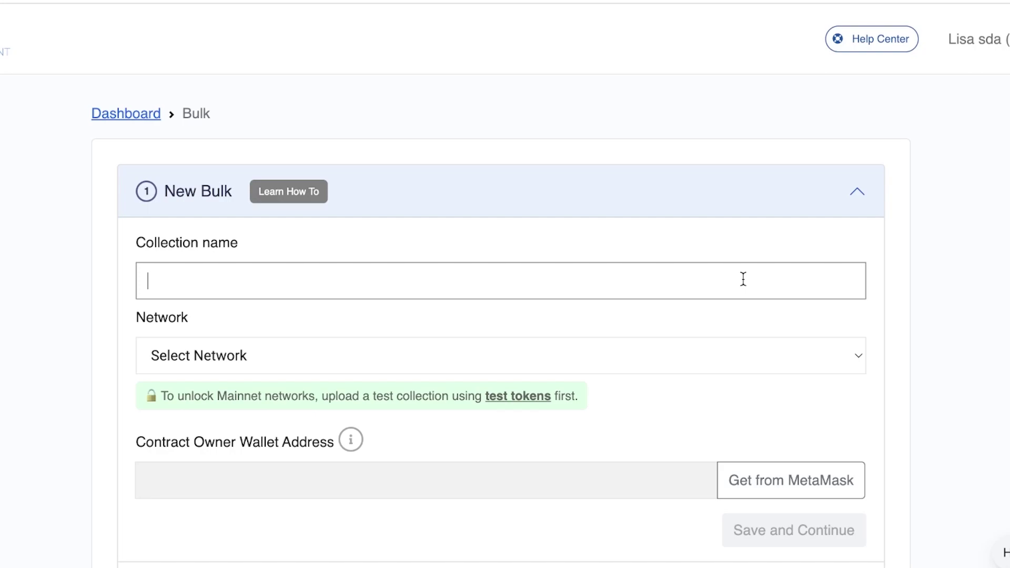
left_click(684, 337)
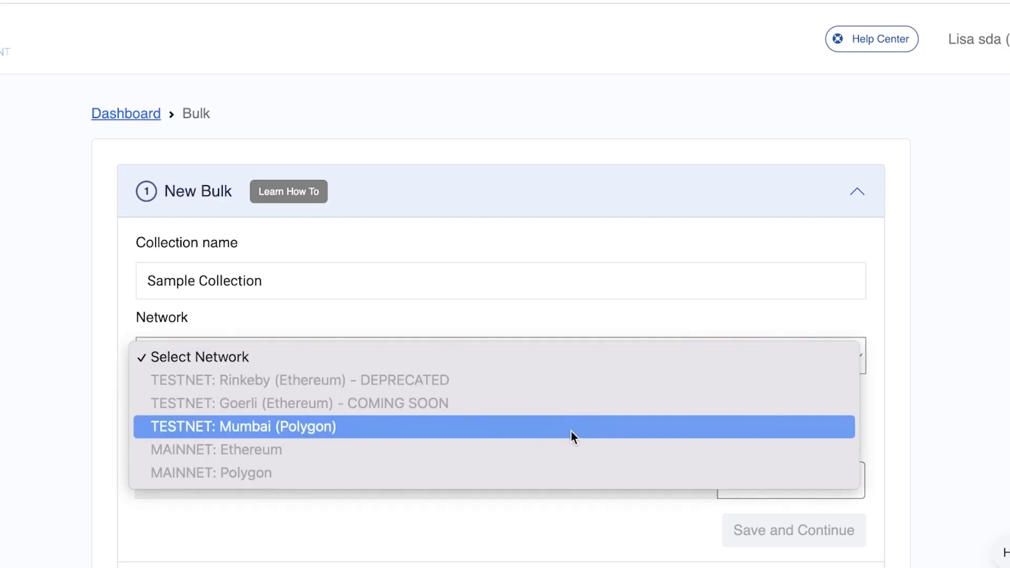
left_click(527, 425)
scroll(552, 441, "down", 5)
scroll(552, 441, "up", 5)
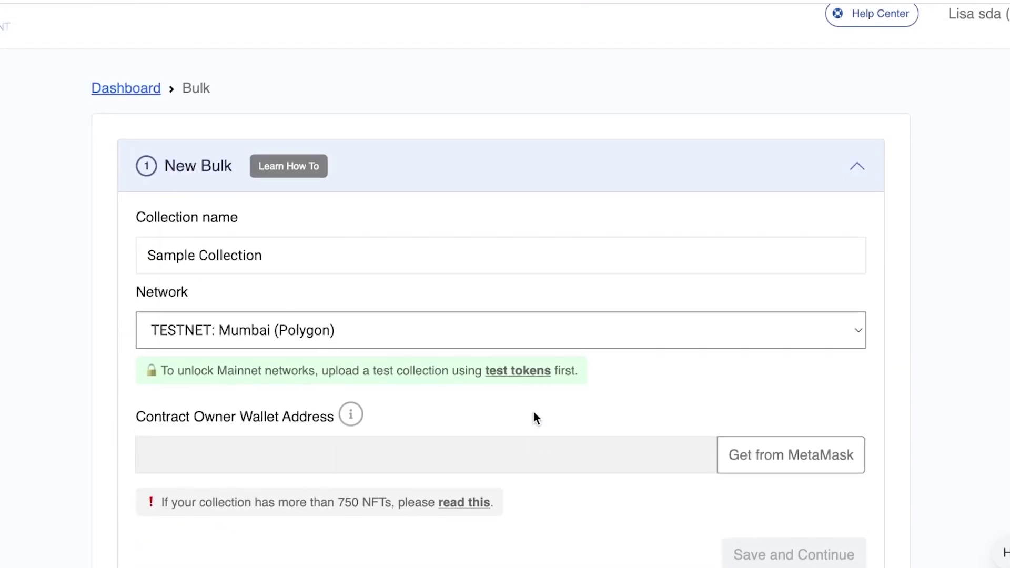
left_click(536, 342)
left_click(537, 330)
scroll(711, 237, "down", 6)
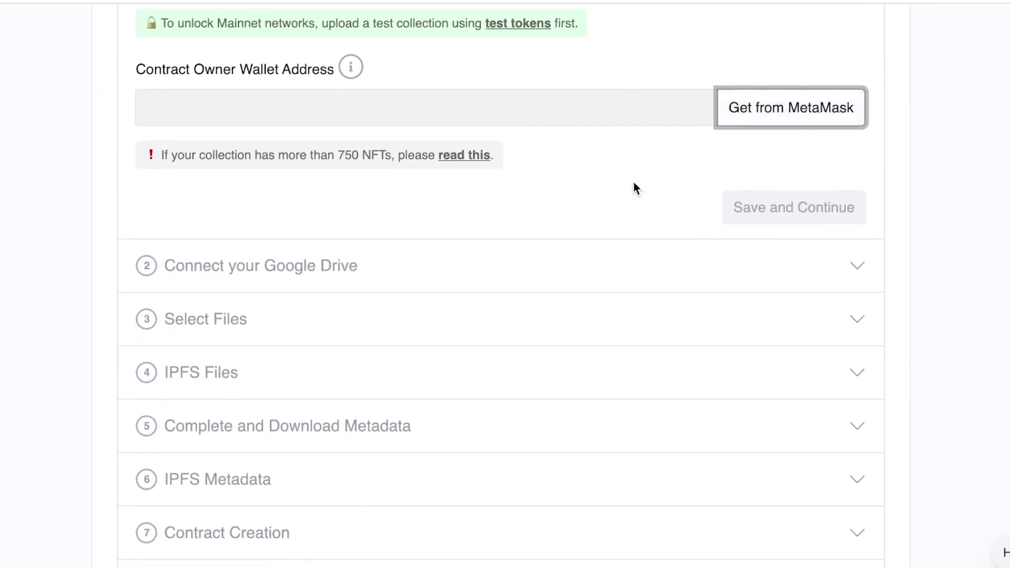
scroll(374, 166, "up", 1)
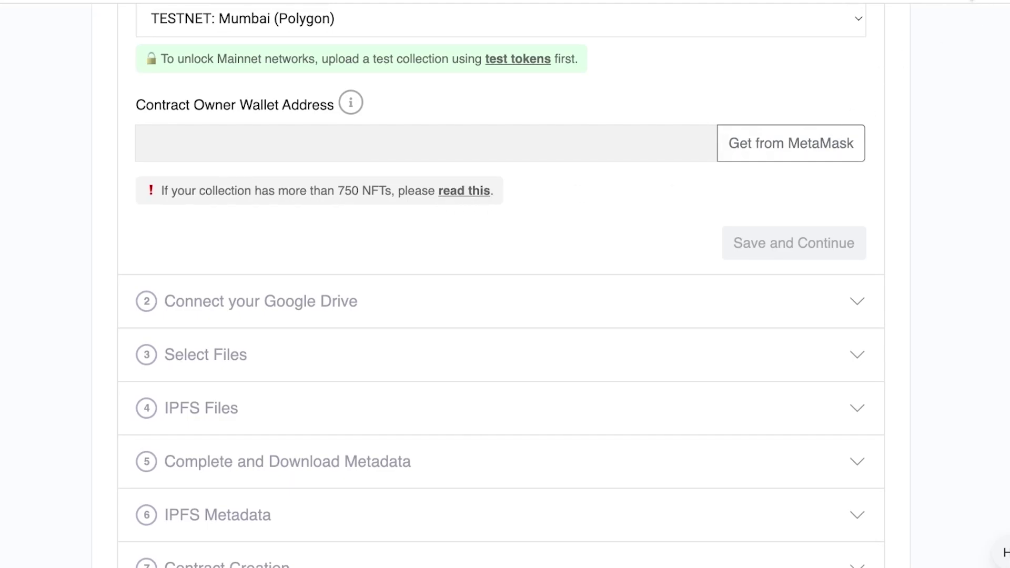
- Fill the contract owner from MetaMask, switch MetaMask's network, and save the step
left_click(970, 6)
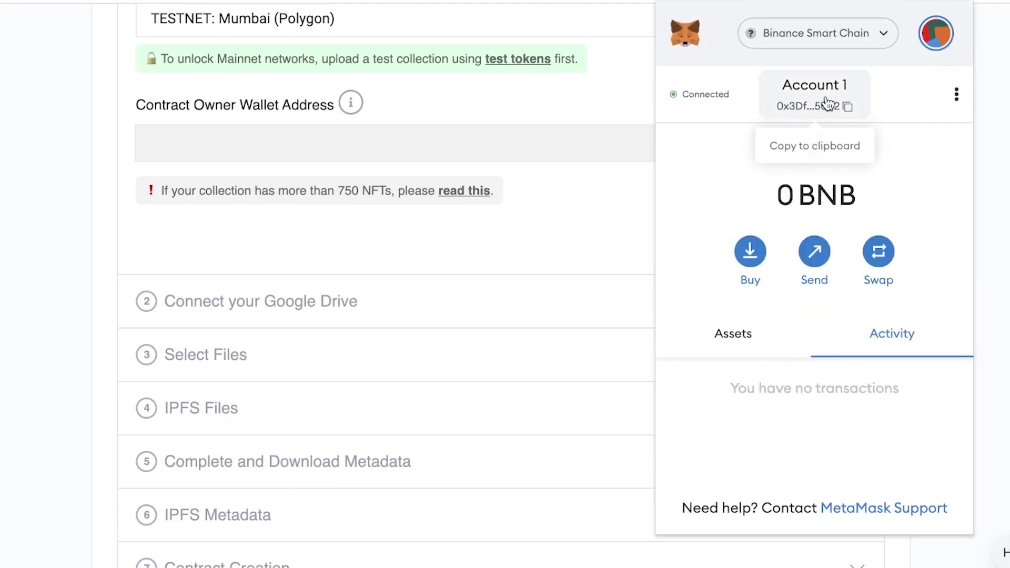
left_click(501, 140)
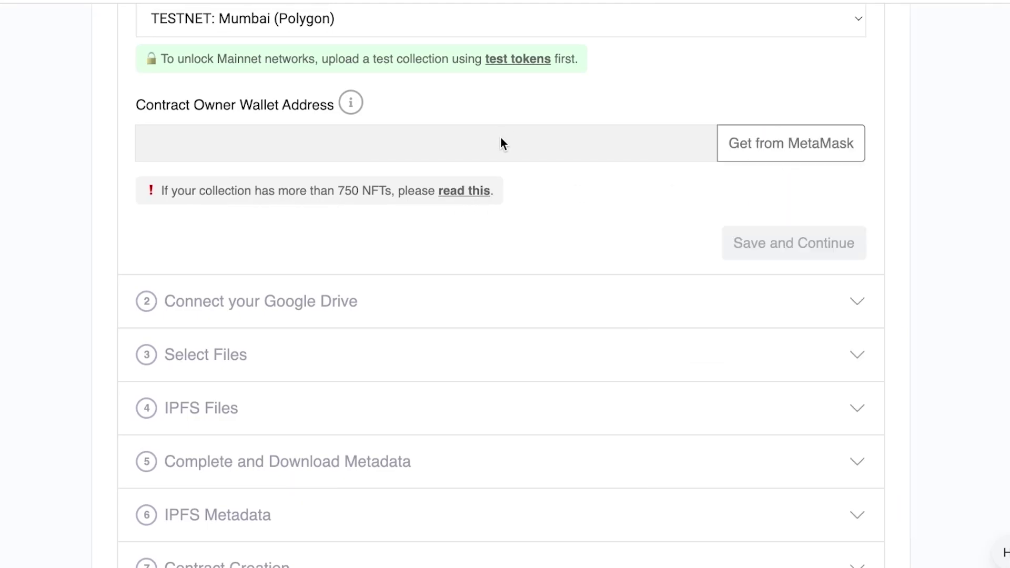
left_click(763, 153)
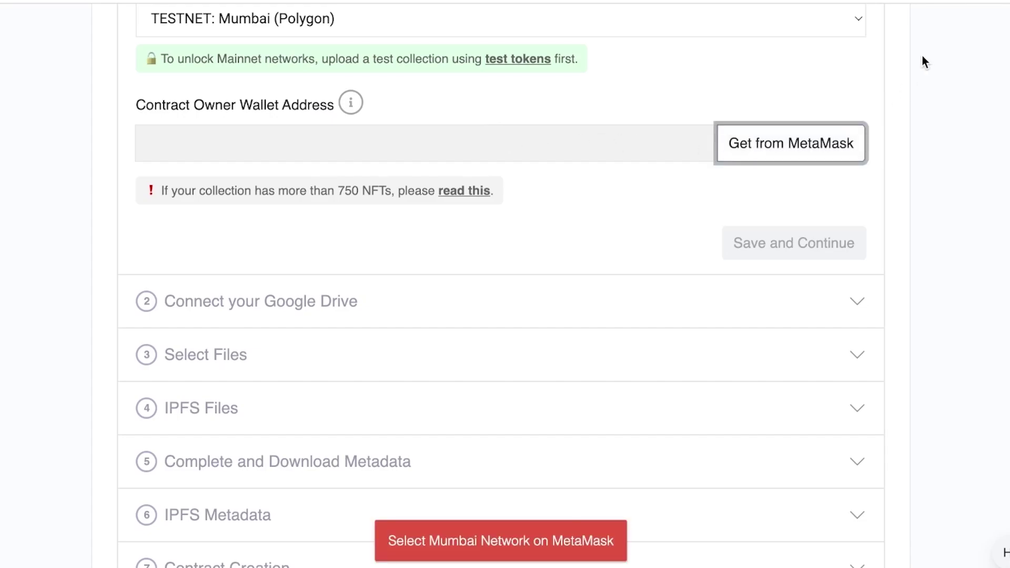
left_click(966, 1)
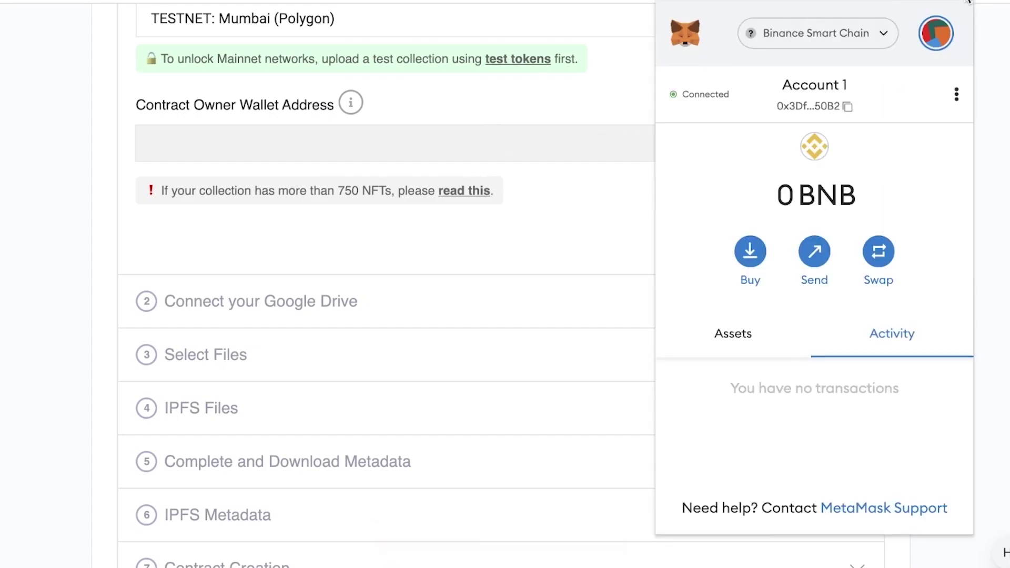
left_click(883, 38)
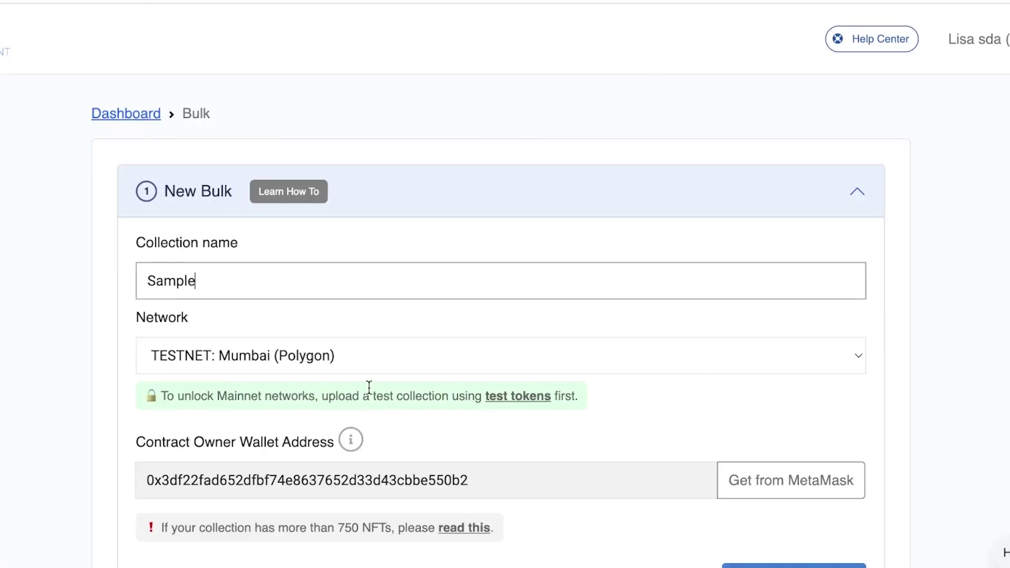
left_click(394, 435)
scroll(400, 448, "down", 3)
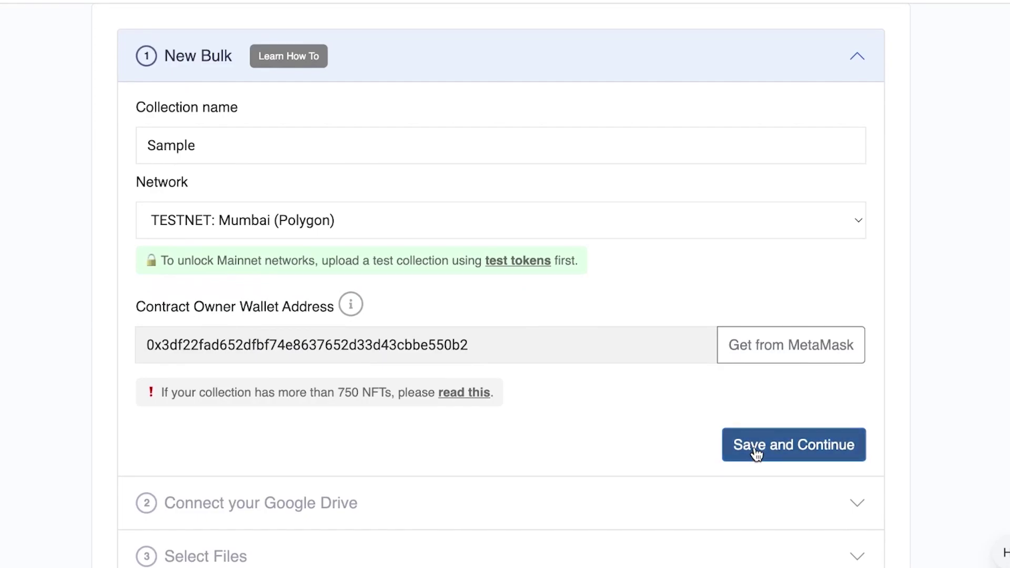
left_click(756, 453)
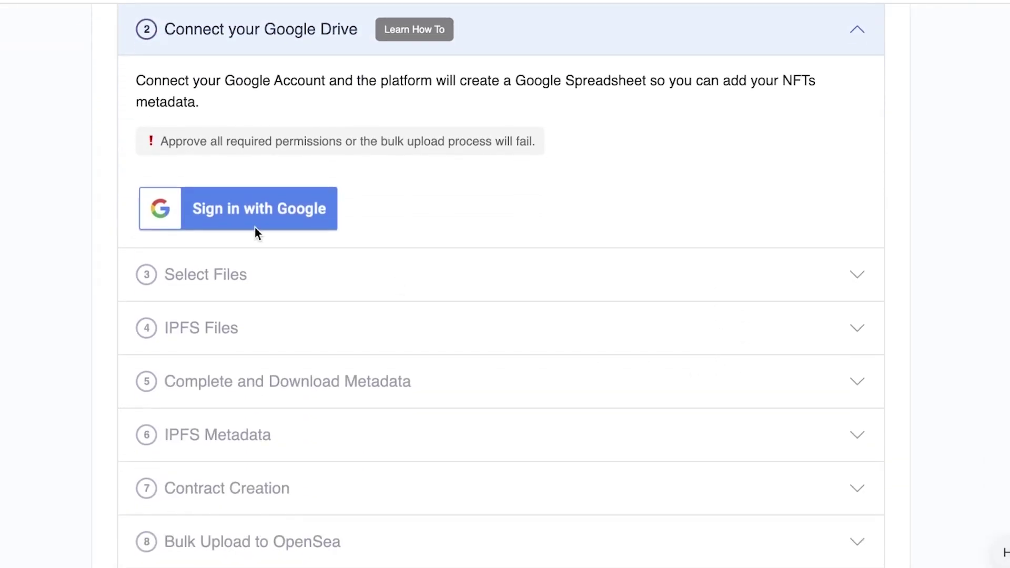
- Start connecting Google Drive, pick the account, and allow seeing and downloading Drive files
scroll(316, 232, "up", 1)
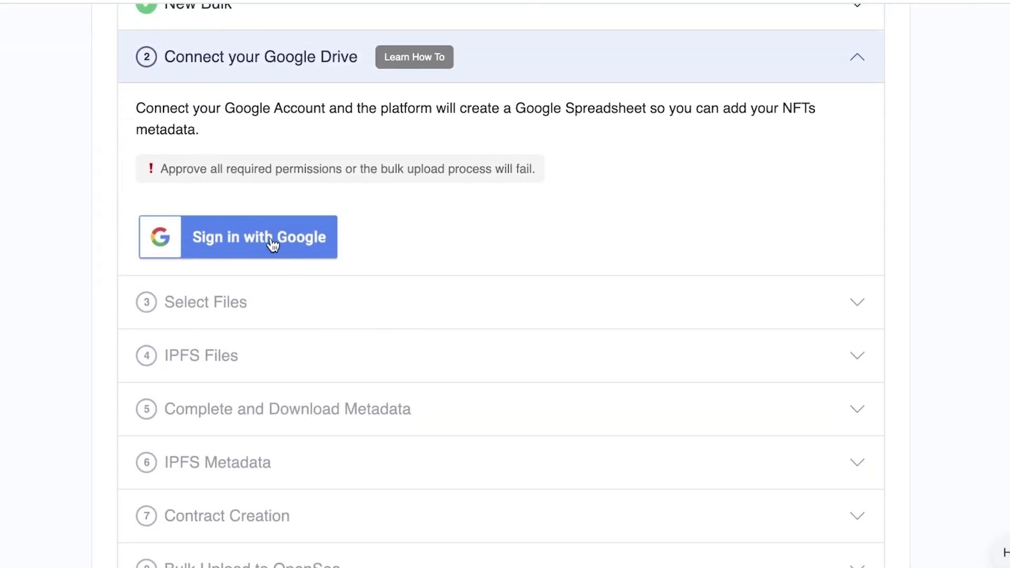
left_click(274, 244)
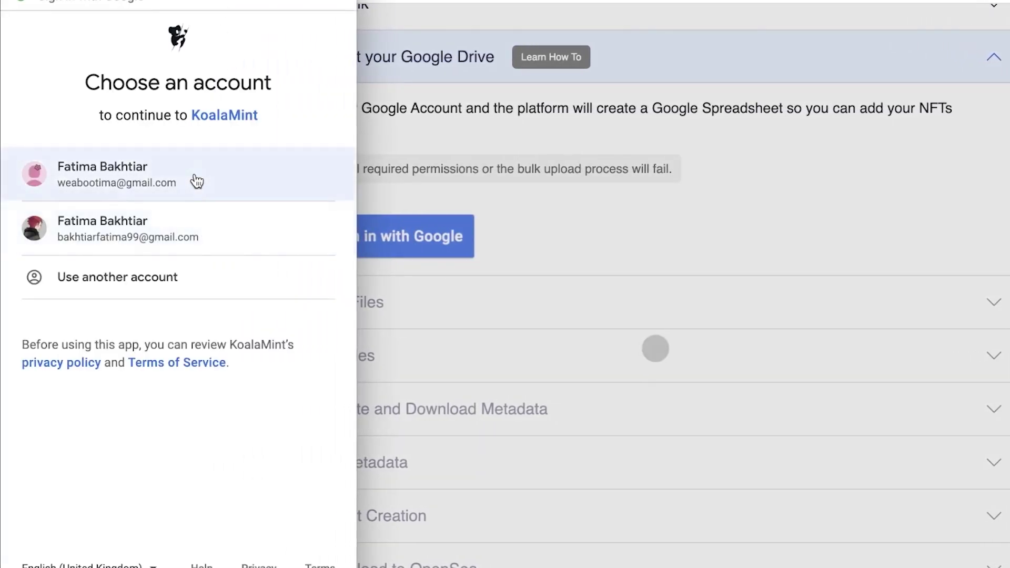
left_click(102, 174)
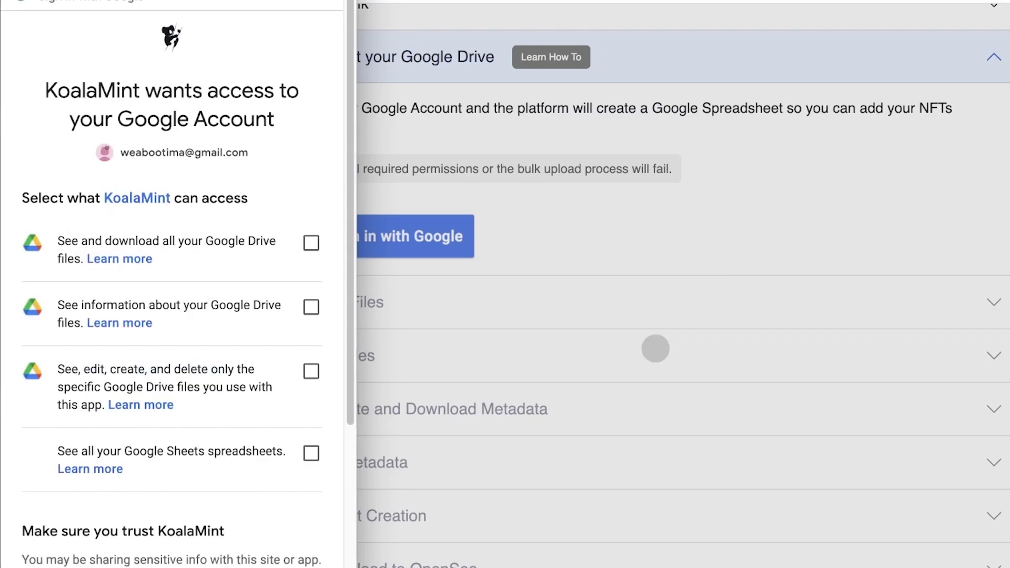
left_click(308, 247)
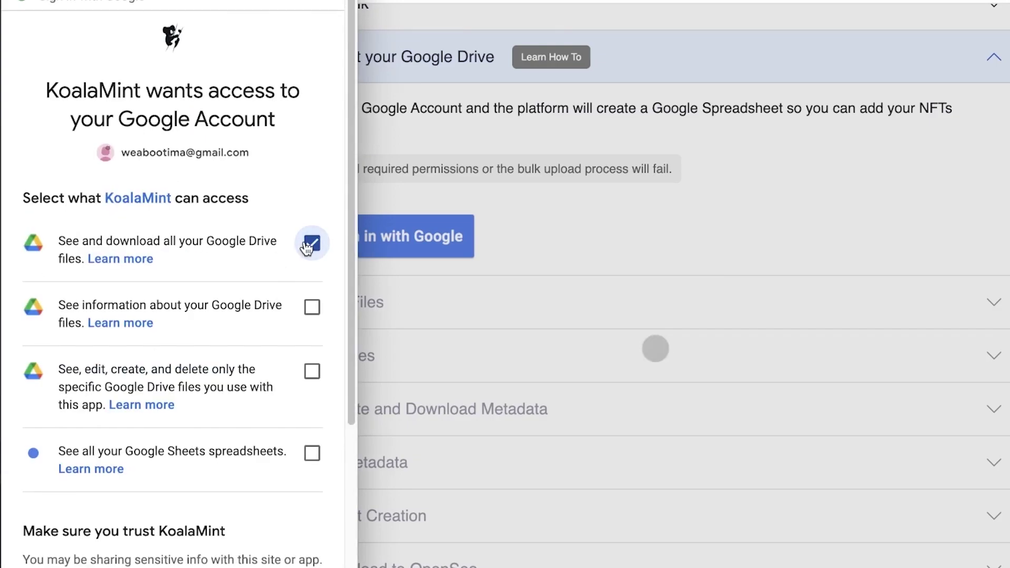
scroll(307, 246, "down", 5)
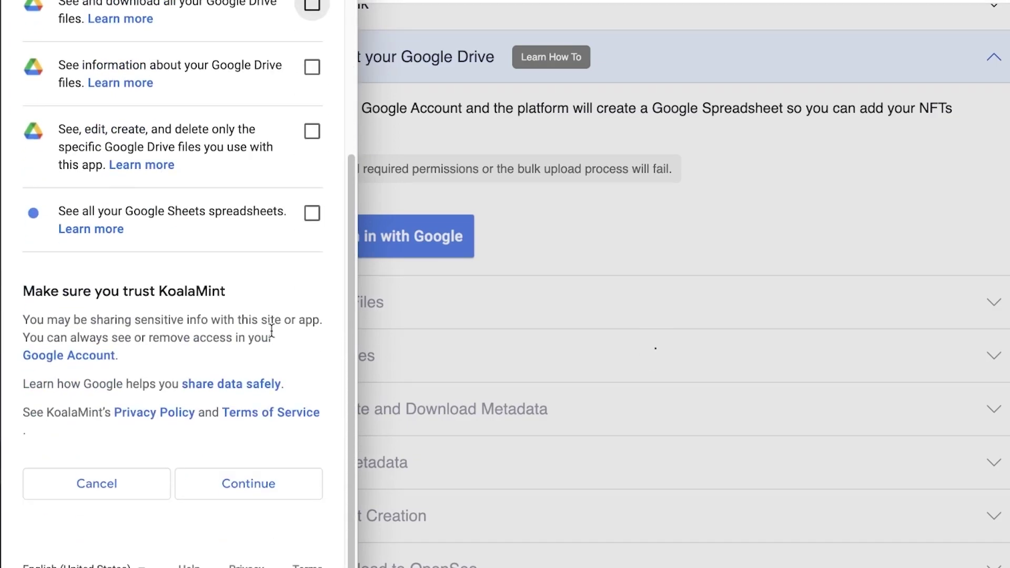
left_click(260, 477)
left_click(203, 342)
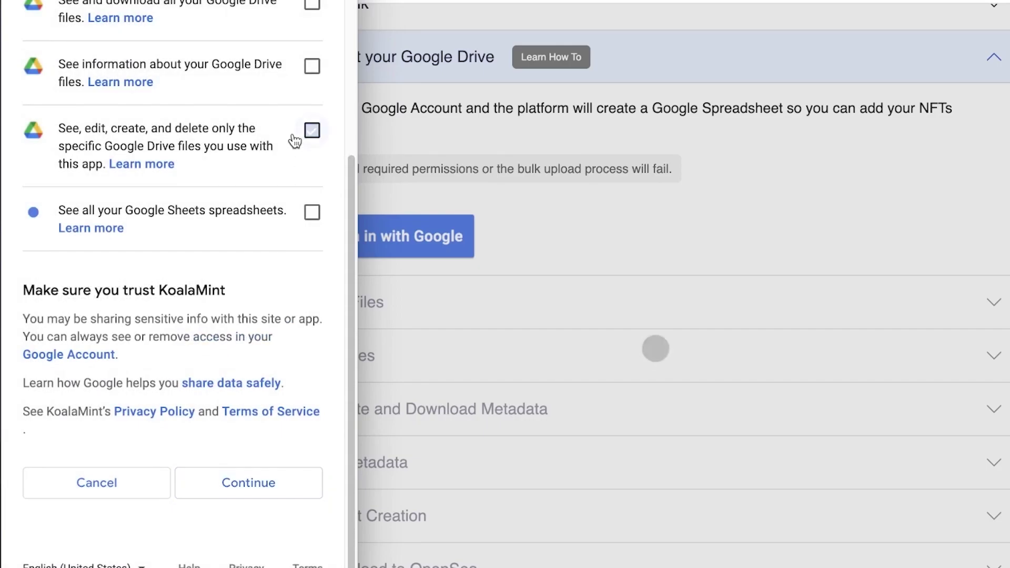
- Also grant Drive file info, app Drive file editing and Sheets access, then confirm
left_click(312, 65)
left_click(312, 130)
left_click(313, 212)
left_click(249, 483)
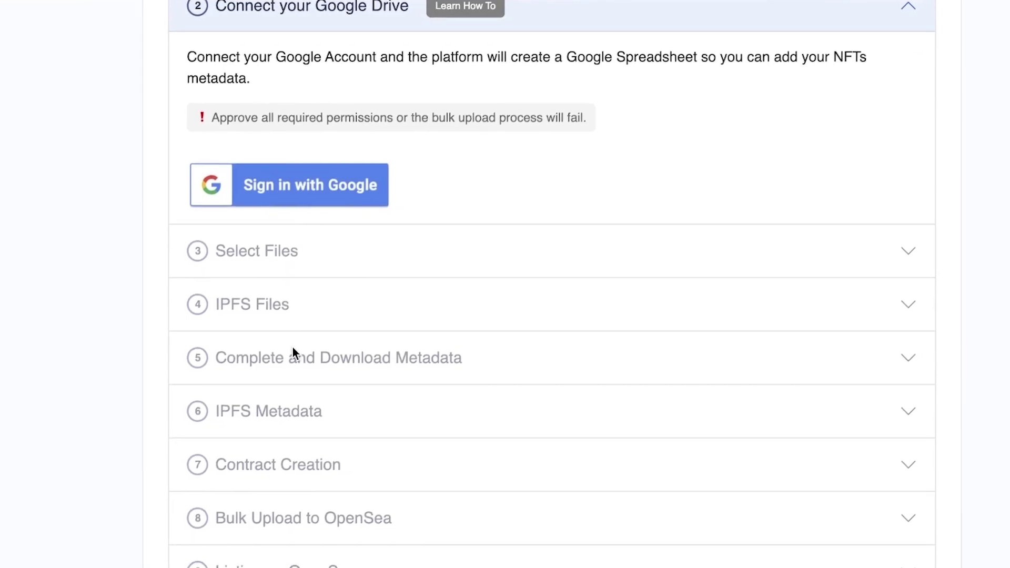
- Select the nine images in bulk_dummy_images and try downloading the .car file
scroll(364, 294, "down", 3)
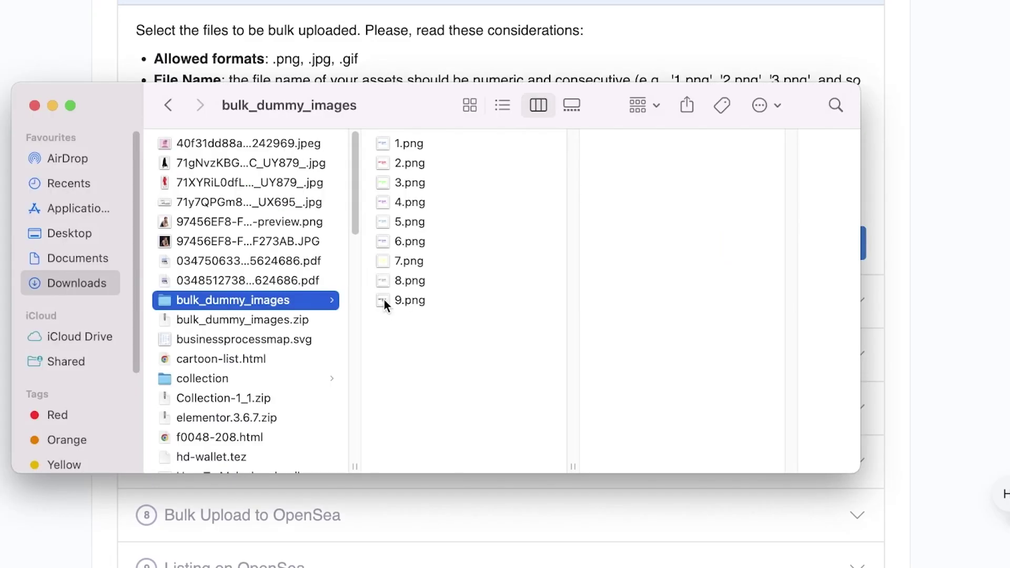
left_click_drag(383, 298, 376, 84)
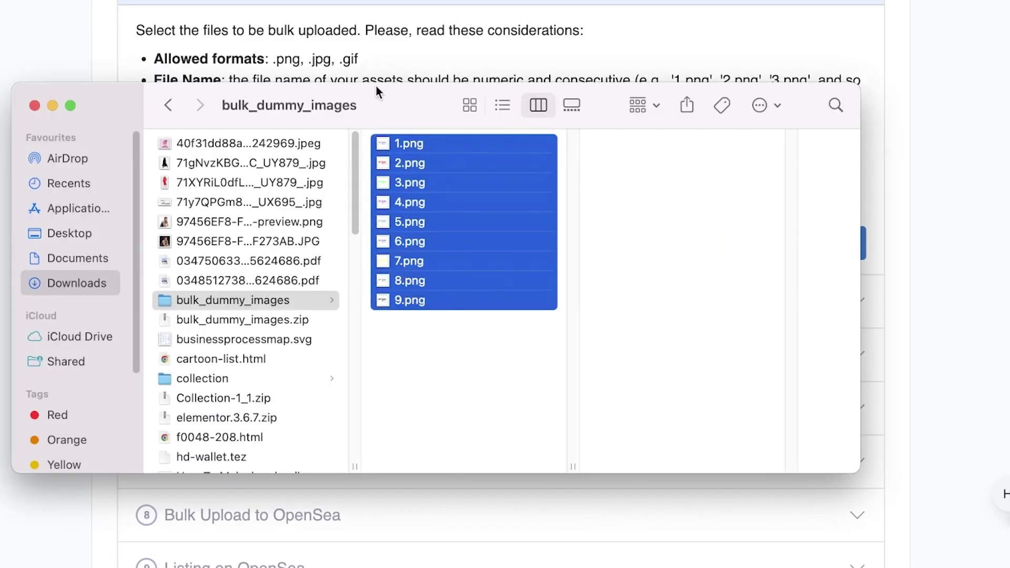
left_click(599, 62)
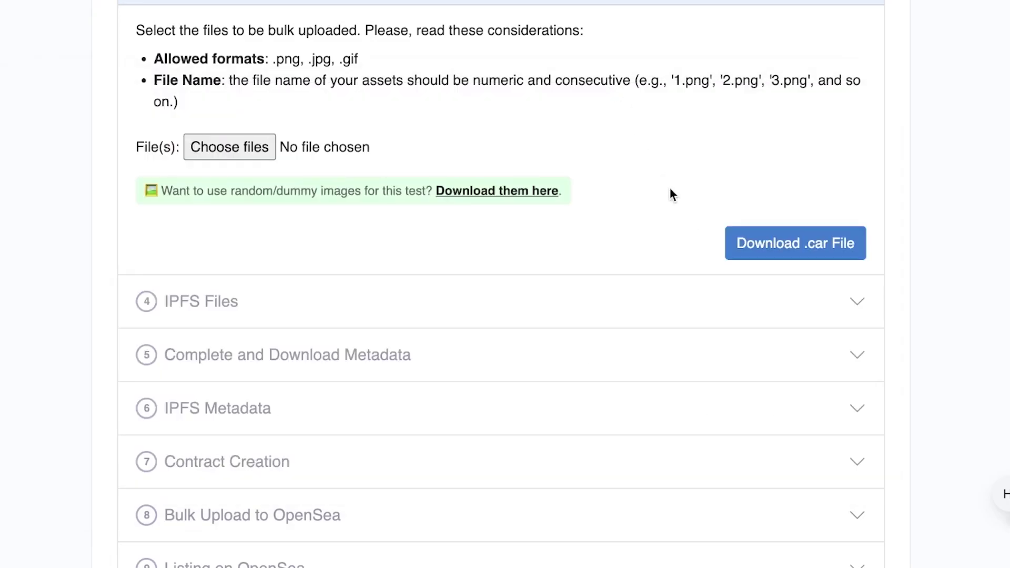
left_click(760, 242)
scroll(177, 162, "up", 2)
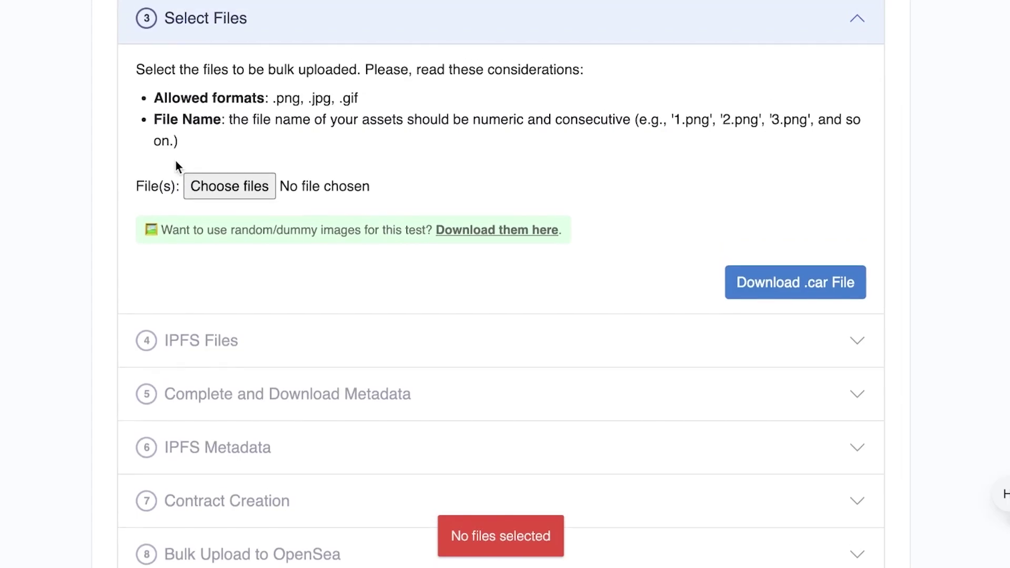
- Attach all nine images 1.png to 9.png from Downloads > bulk_dummy_images
left_click(206, 190)
left_click(210, 227)
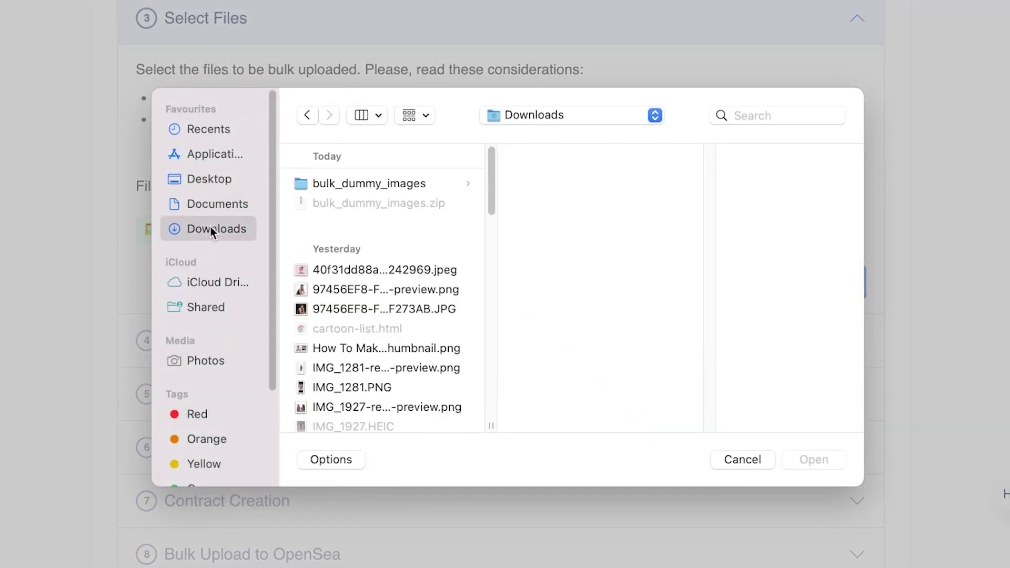
left_click(372, 182)
left_click_drag(579, 368, 540, 138)
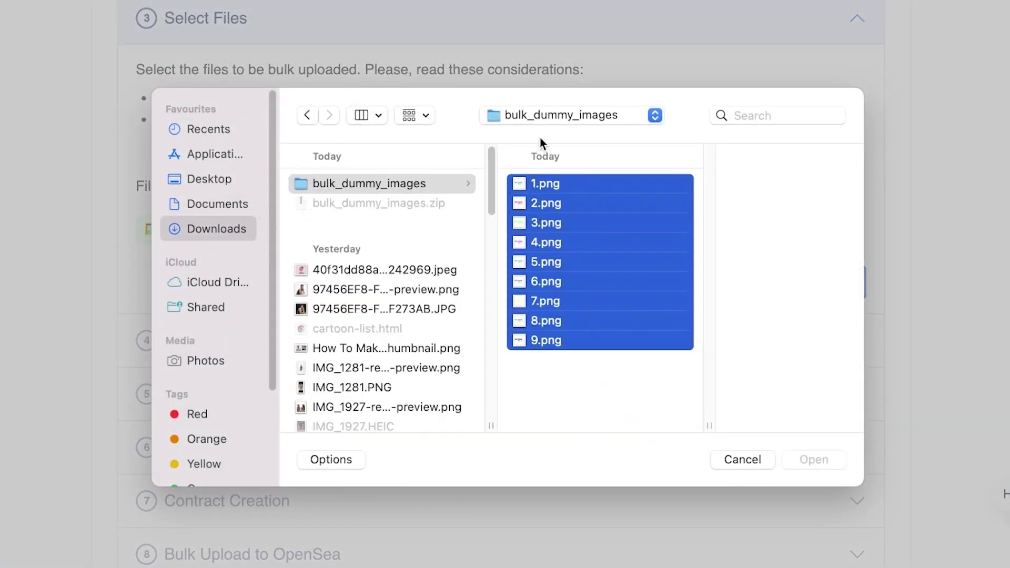
left_click(813, 462)
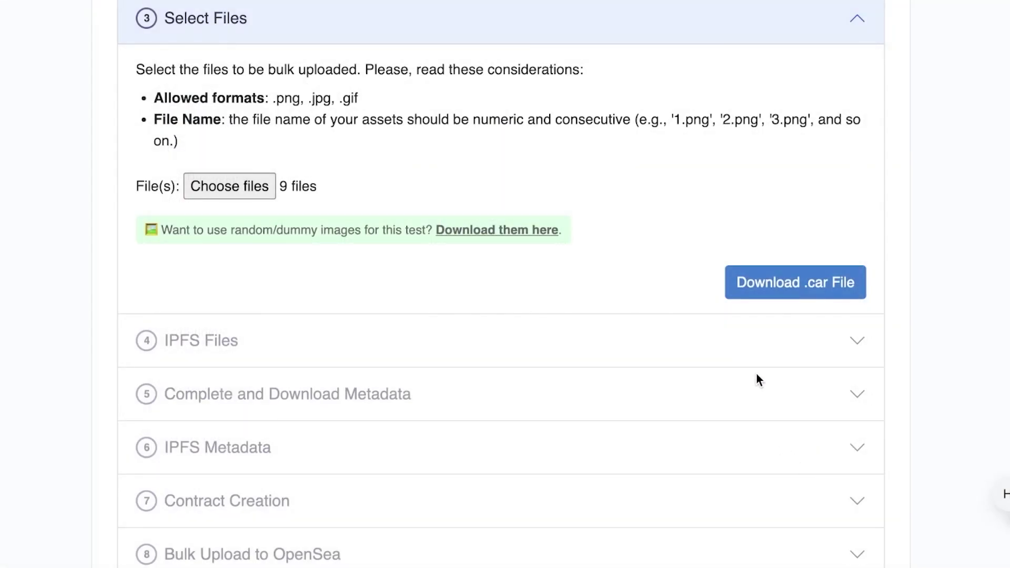
scroll(444, 248, "up", 5)
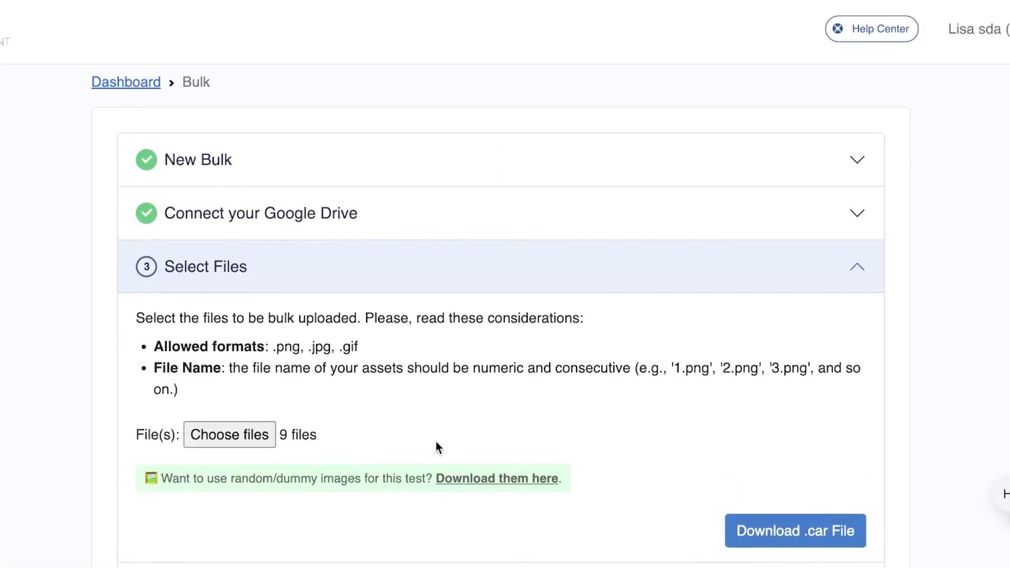
left_click(232, 432)
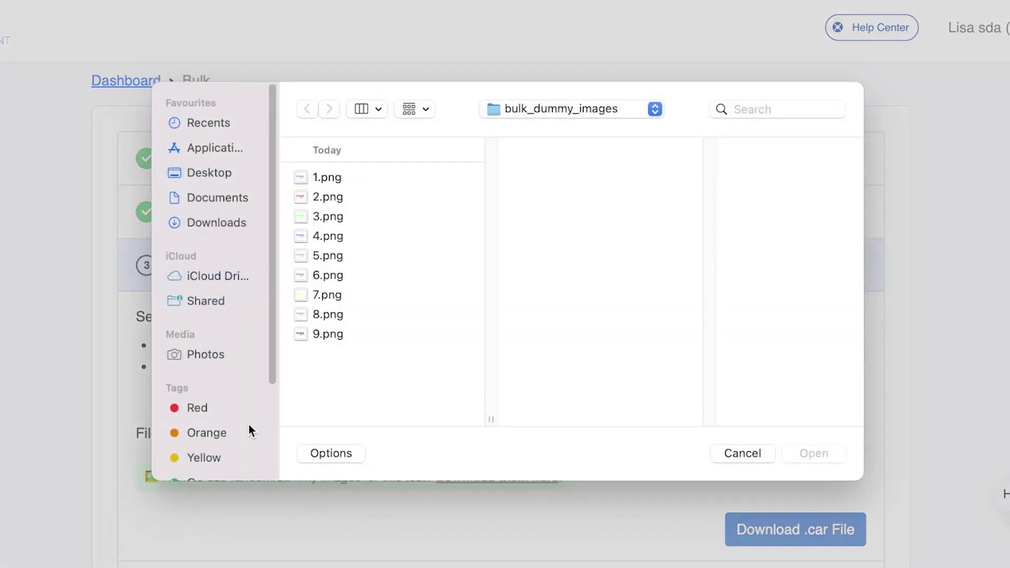
left_click(743, 456)
- Replace the selection with images 5.png to 9.png and download Sample.car
scroll(443, 435, "down", 1)
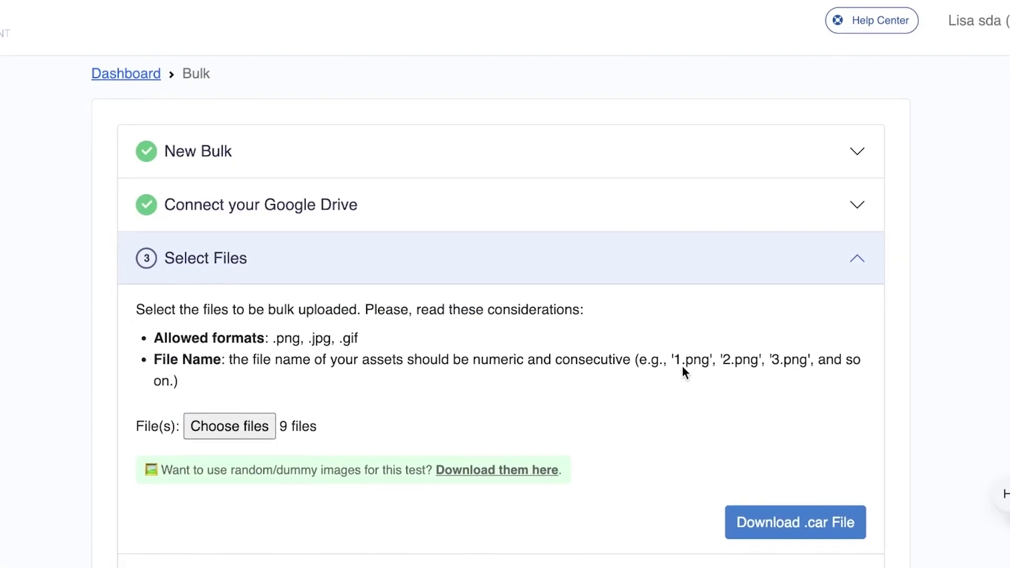
scroll(779, 373, "down", 6)
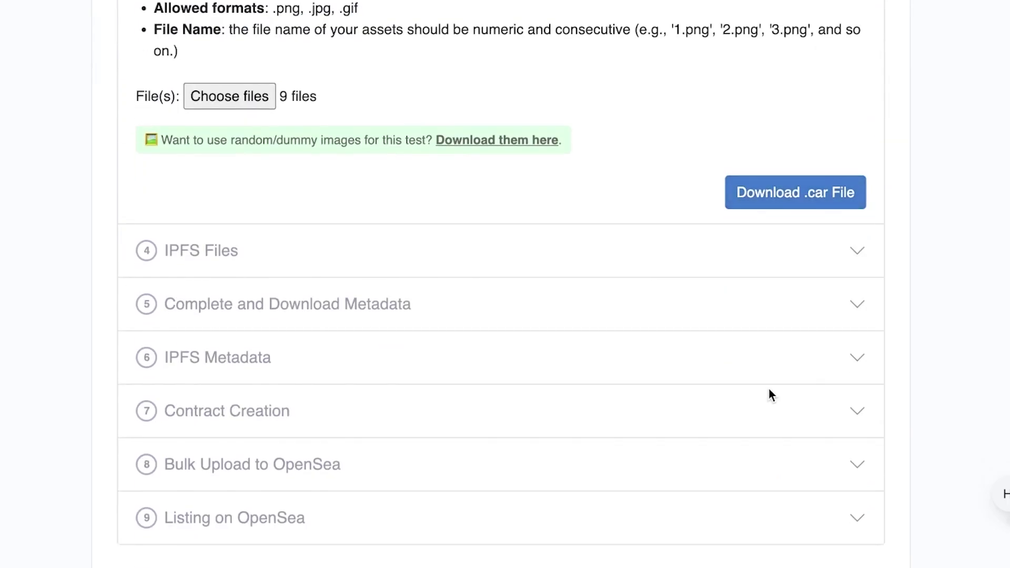
left_click(228, 108)
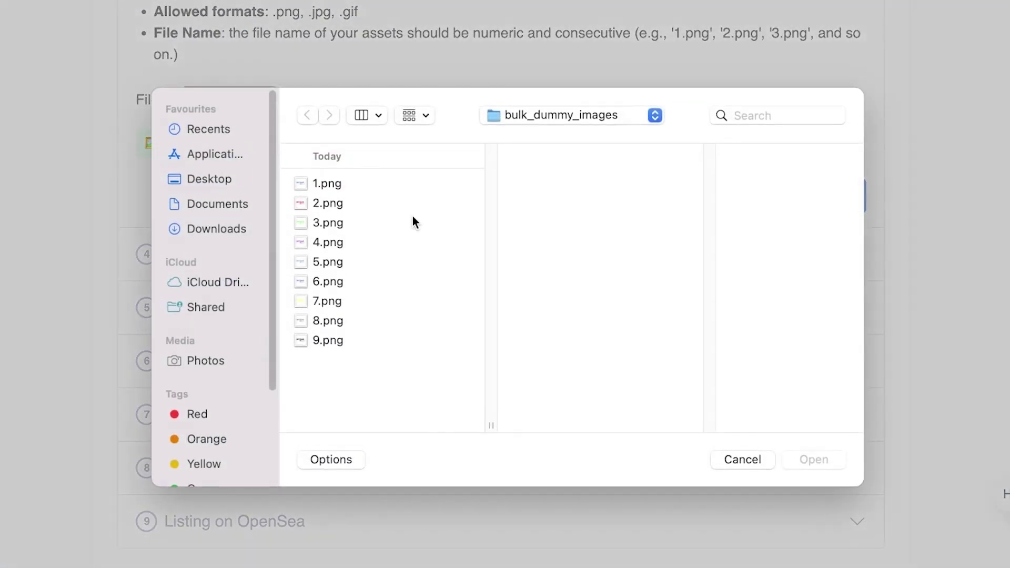
left_click(400, 283)
left_click(837, 457)
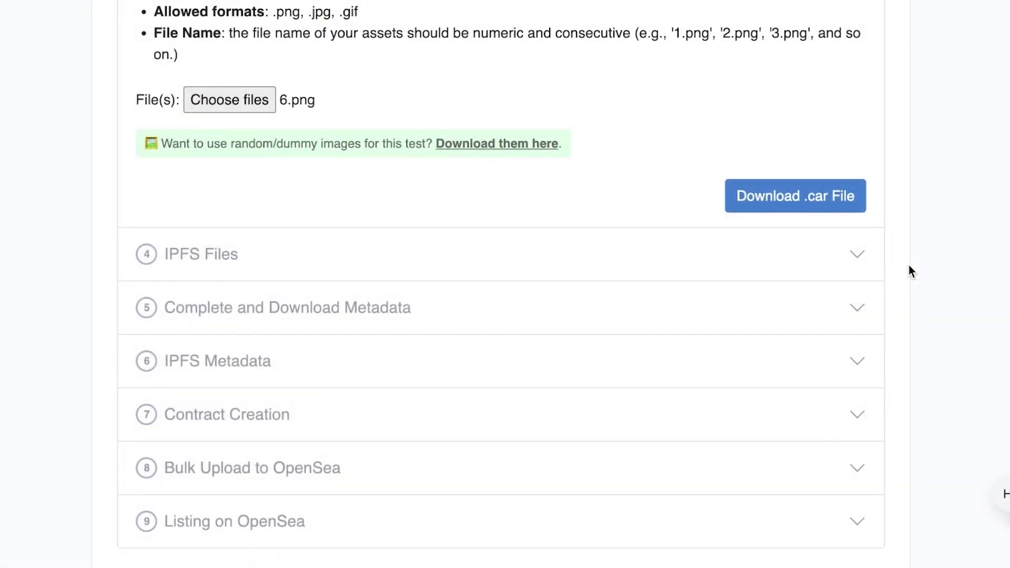
scroll(505, 284, "up", 1)
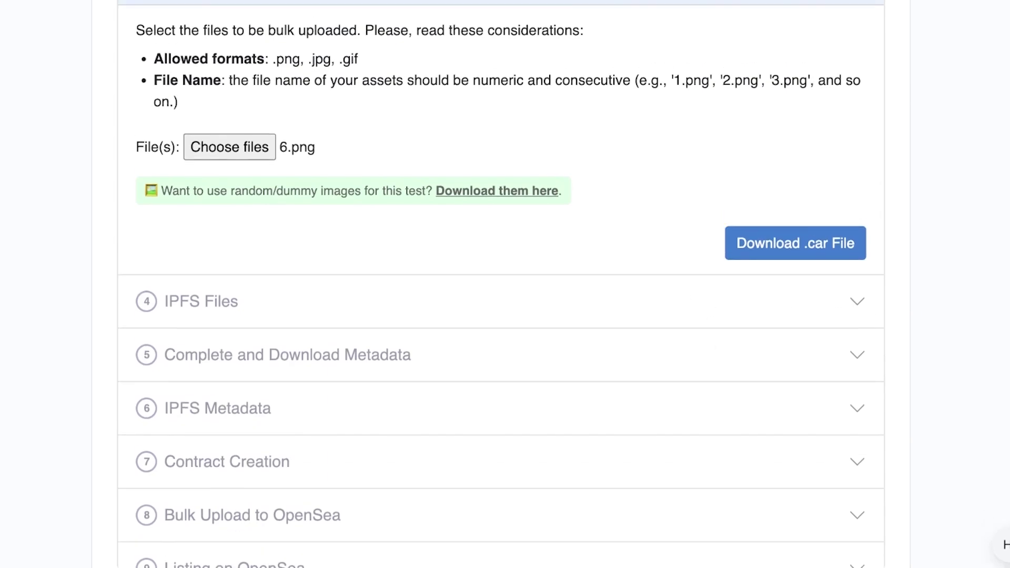
scroll(904, 374, "up", 1)
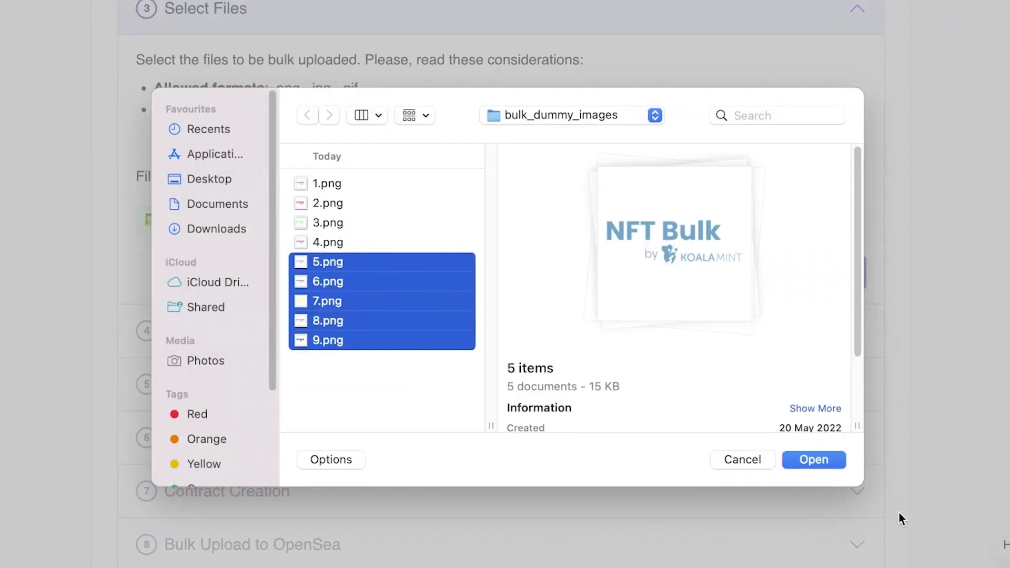
left_click(834, 459)
left_click(761, 281)
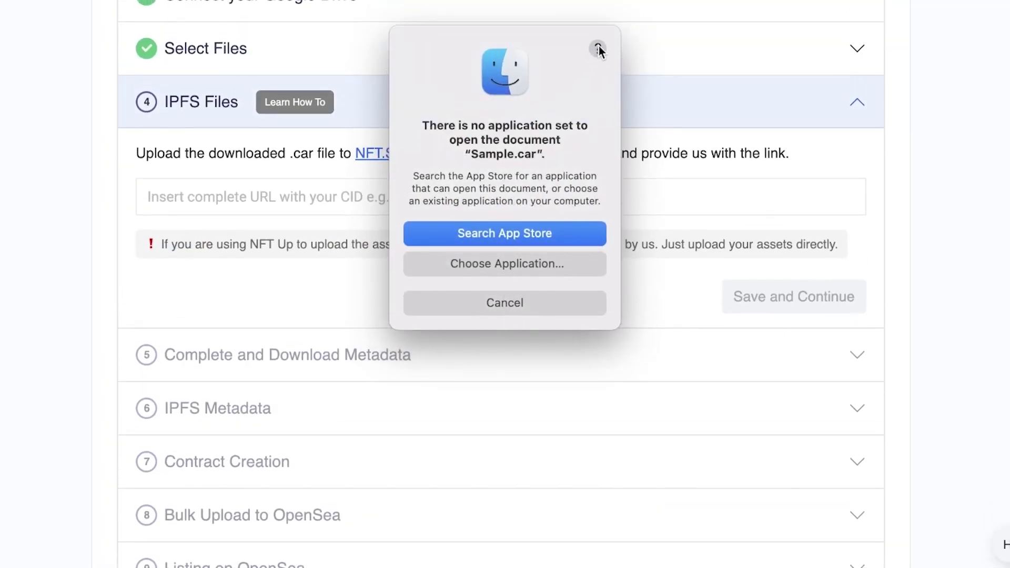
- Close the Sample.car help, expand the IPFS Files step and follow its NFT.Storage link
left_click(599, 49)
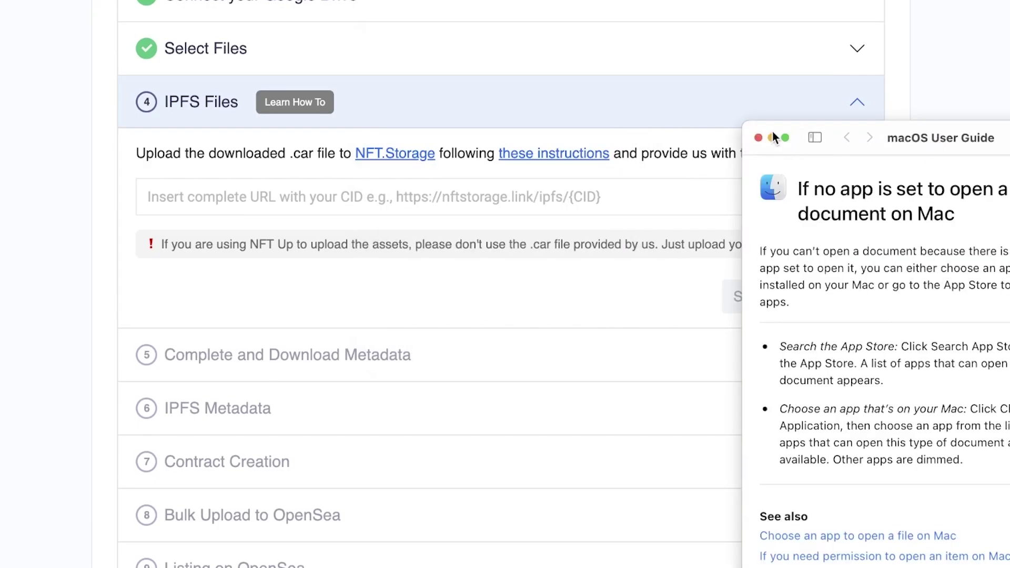
left_click(758, 138)
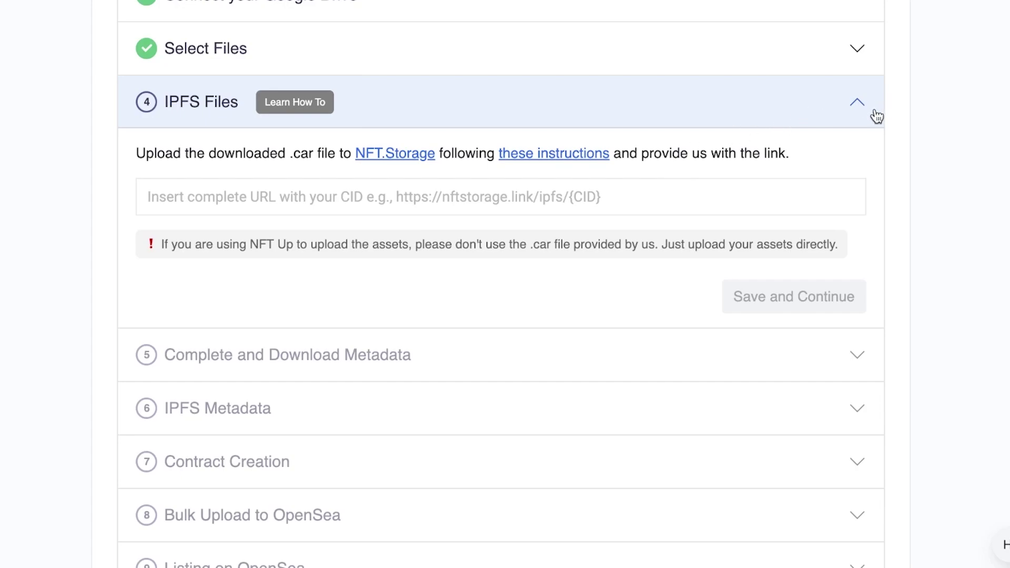
left_click(258, 19)
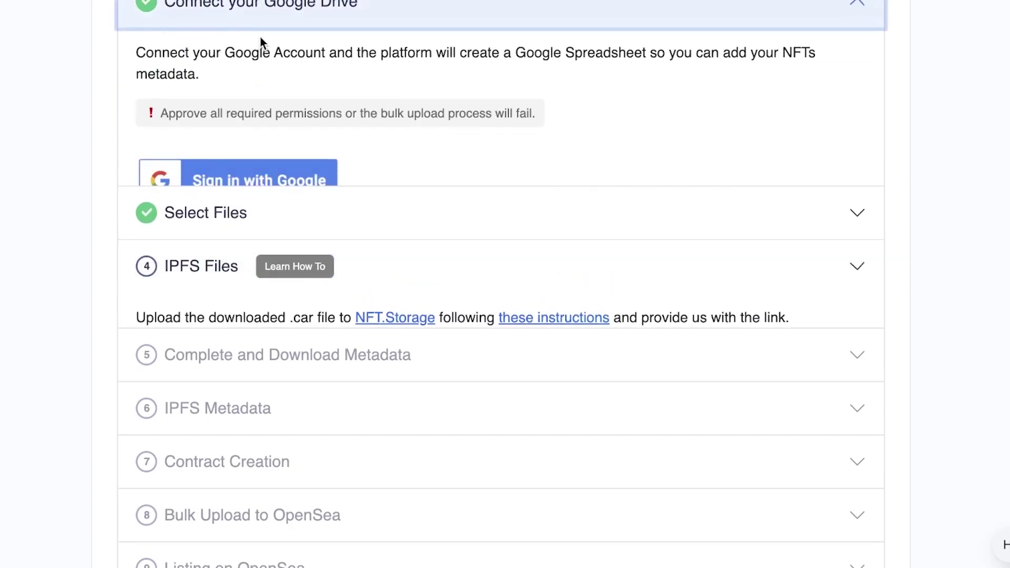
left_click(427, 255)
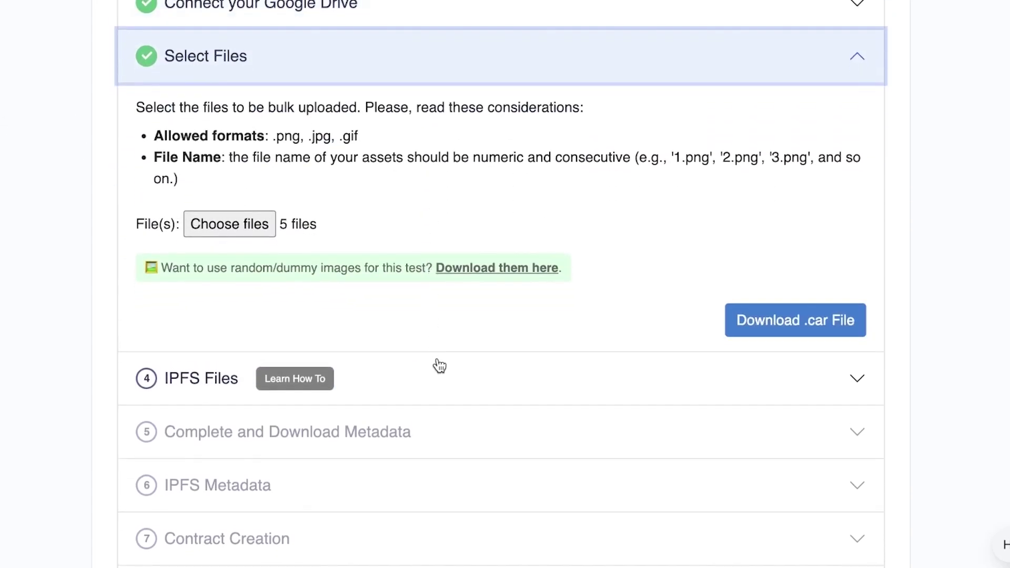
left_click(438, 377)
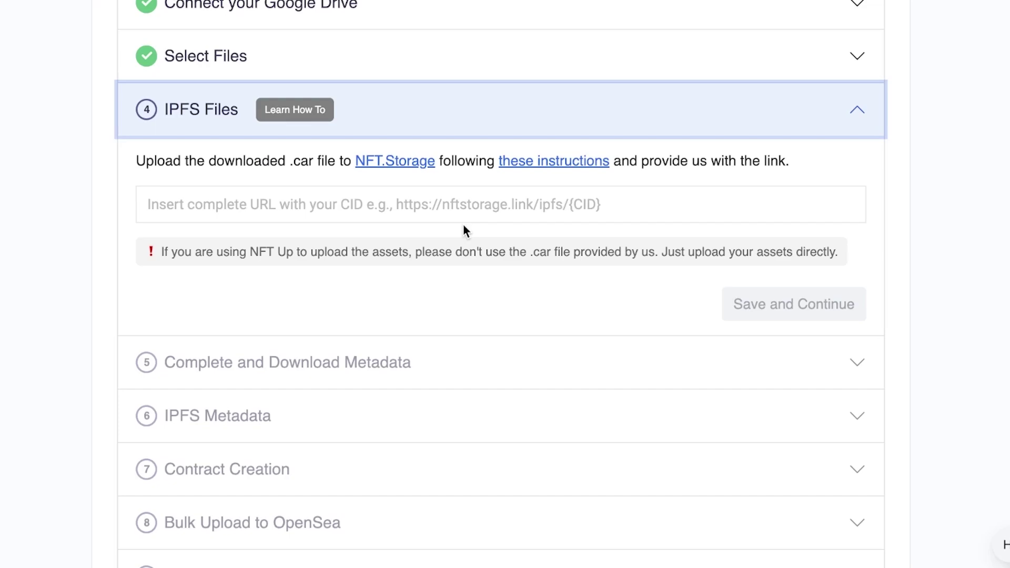
left_click(466, 207)
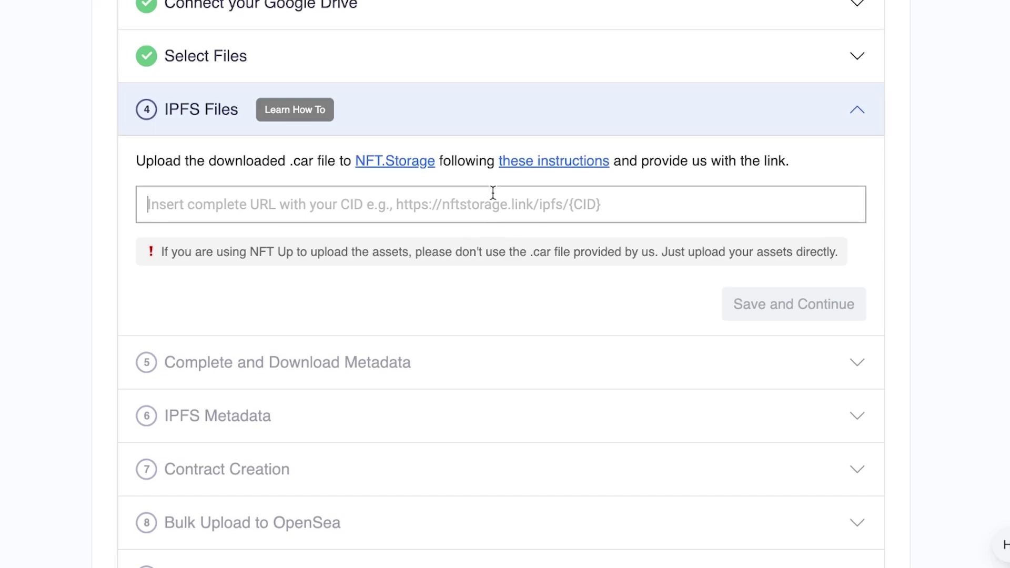
left_click(403, 163)
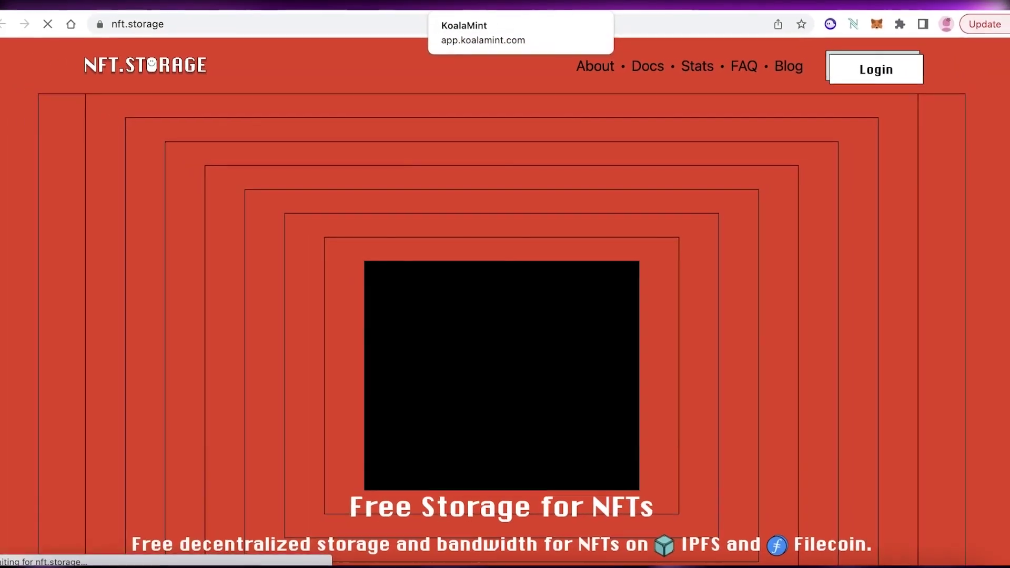
- Glance at NFT.Storage and the NFT Bulk wizard, switching between the two tabs
scroll(669, 128, "down", 6)
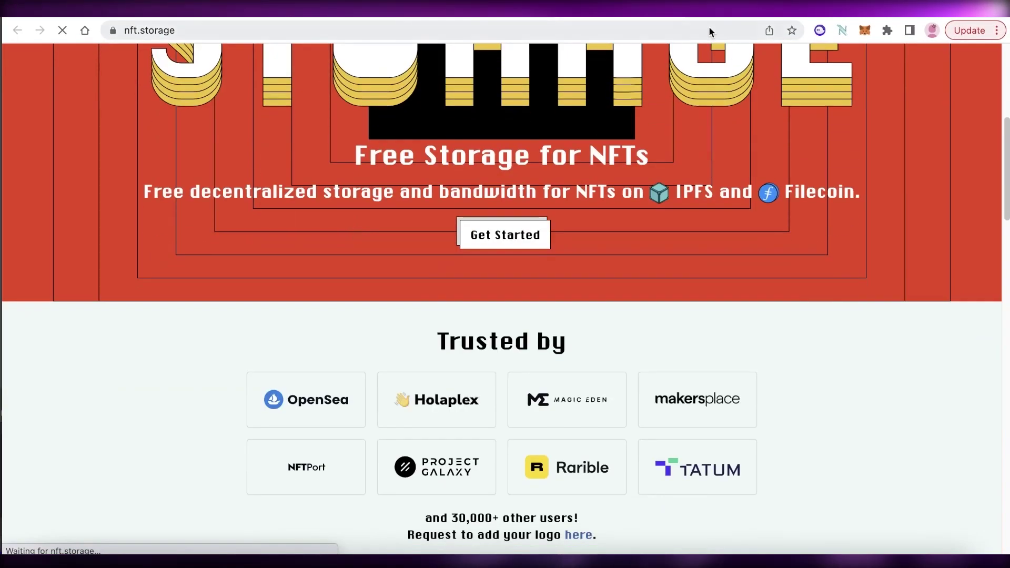
left_click(514, 17)
scroll(687, 441, "up", 2)
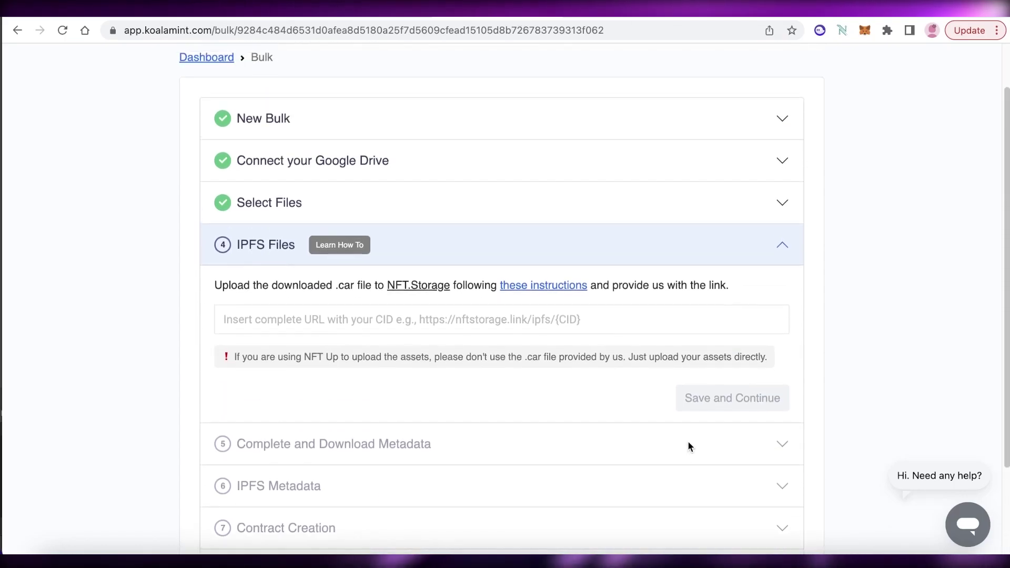
scroll(684, 442, "down", 2)
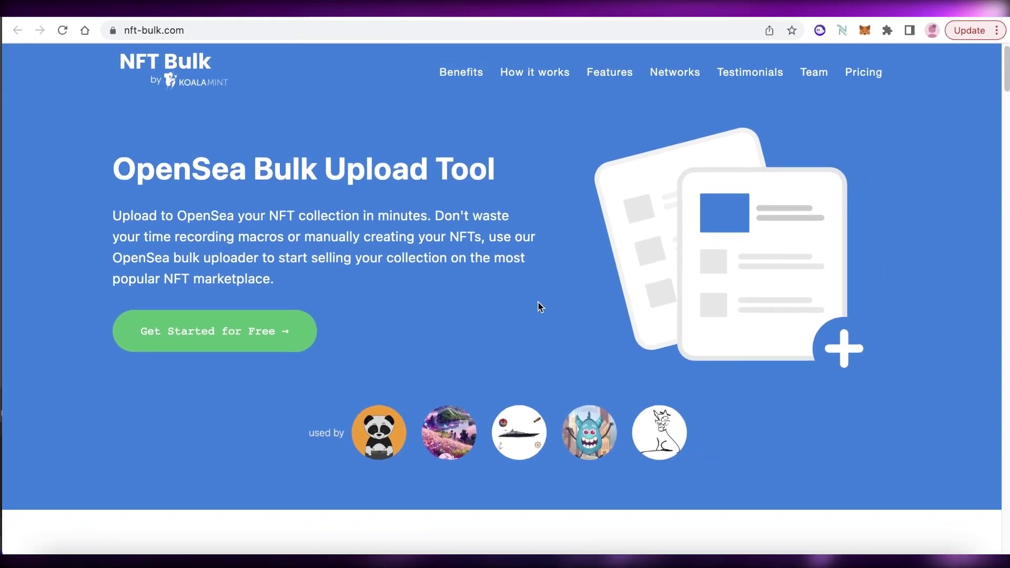
scroll(541, 308, "down", 3)
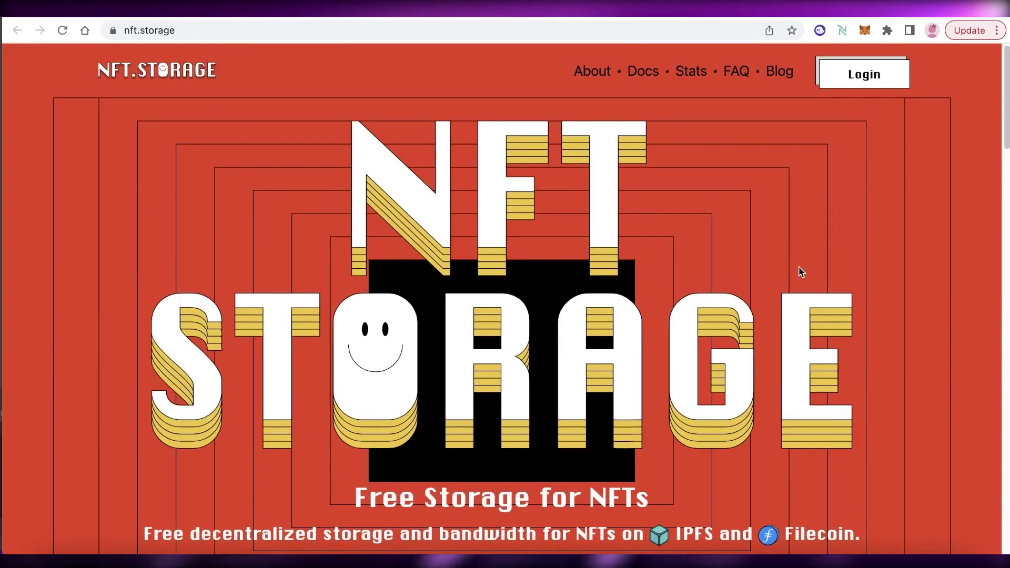
left_click(619, 18)
- Scroll through the NFT.Storage landing page, then return to NFT Bulk's IPFS Files step
left_click(619, 19)
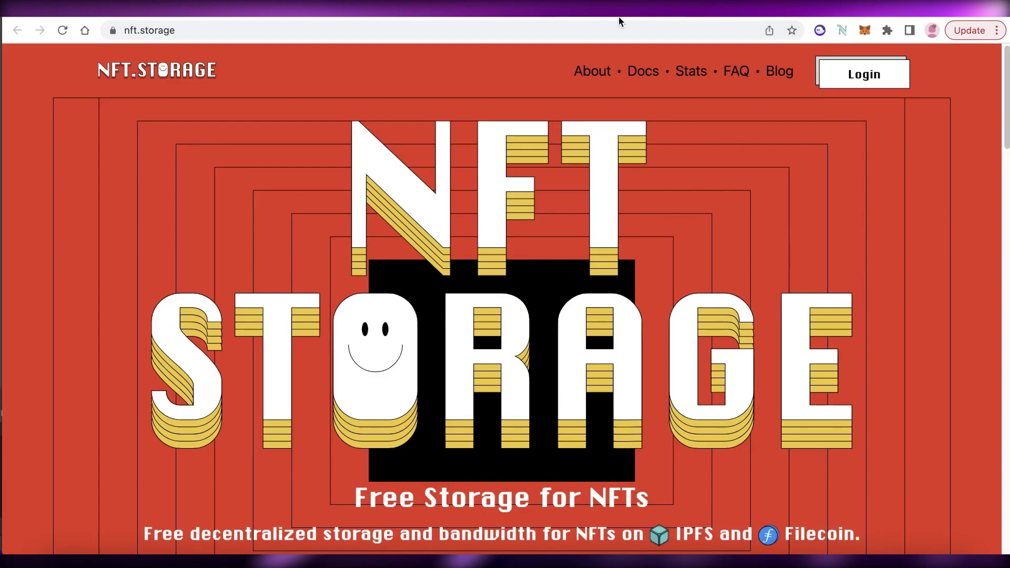
scroll(627, 237, "down", 5)
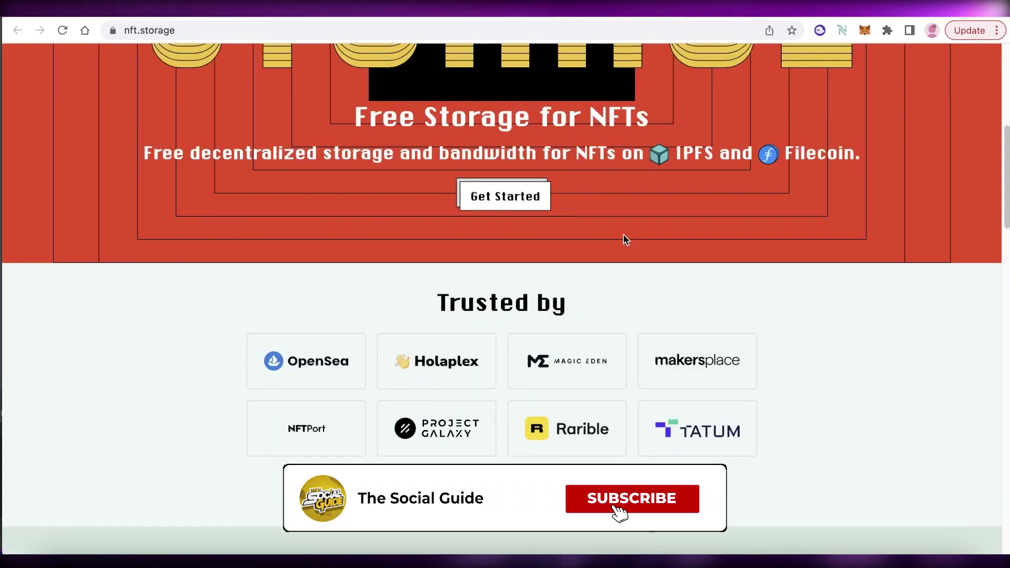
scroll(625, 240, "down", 3)
scroll(625, 241, "up", 10)
scroll(625, 243, "down", 1)
scroll(626, 247, "down", 1)
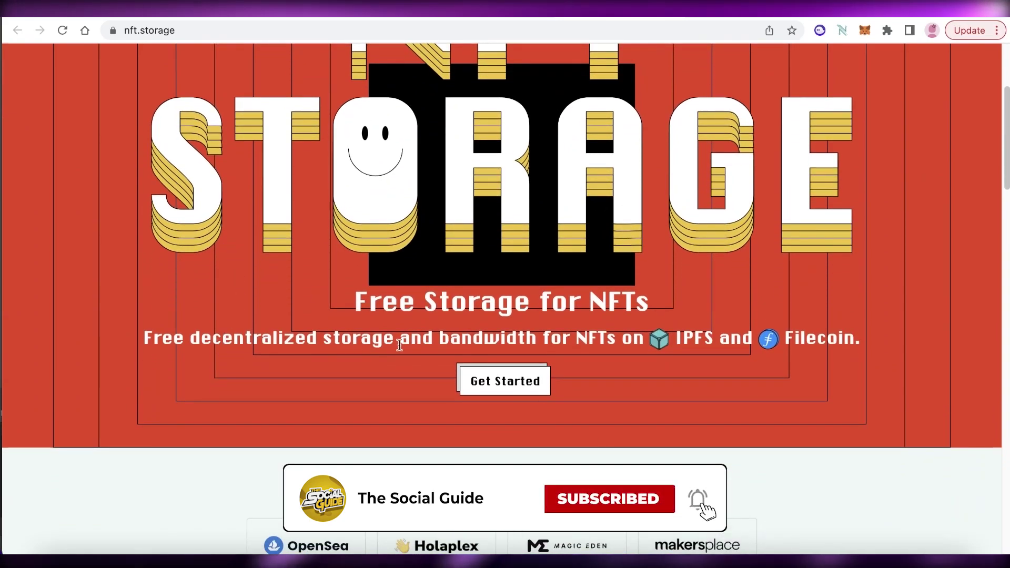
scroll(726, 321, "down", 1)
scroll(726, 320, "down", 2)
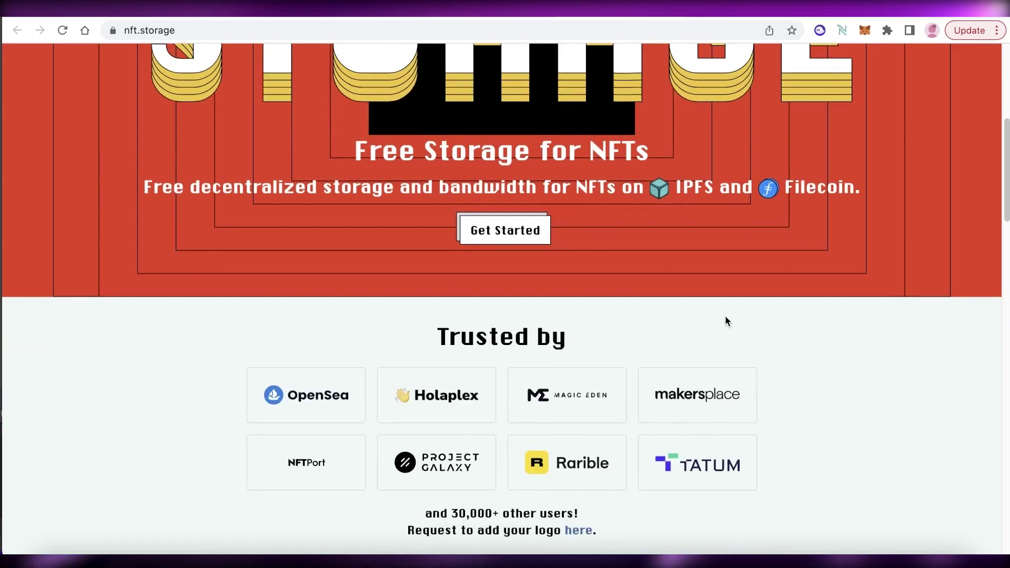
scroll(724, 320, "down", 4)
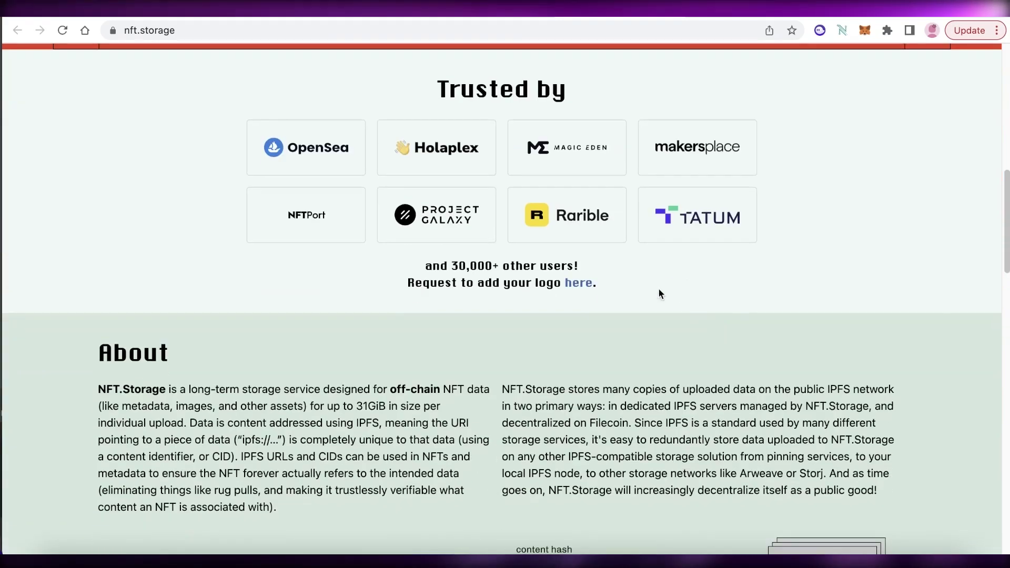
scroll(796, 390, "up", 9)
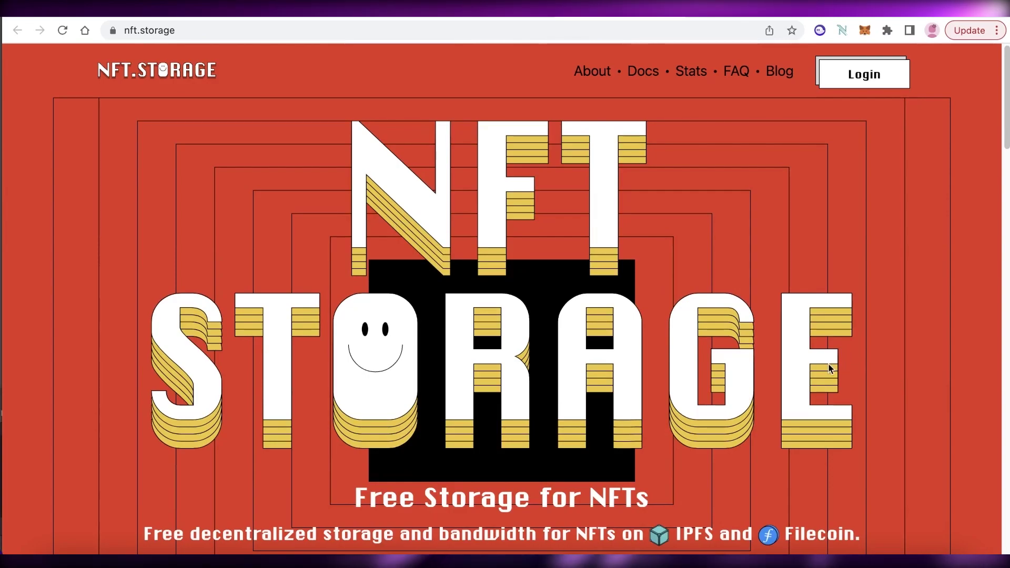
left_click(447, 21)
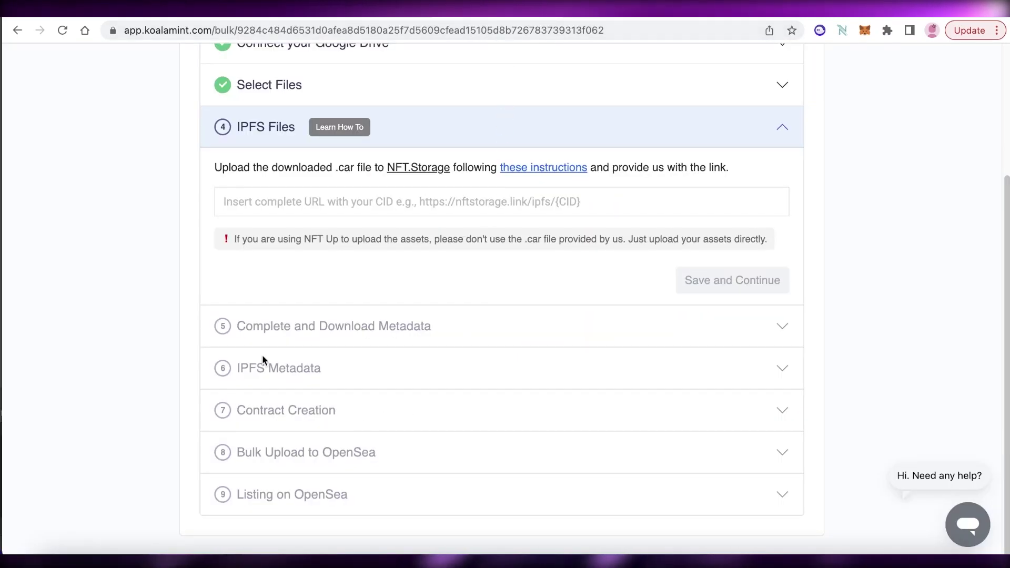
- Reload the NFT Bulk wizard to reach the Collections list with the Sample Testnet Mumbai draft
scroll(805, 277, "up", 4)
scroll(809, 279, "down", 3)
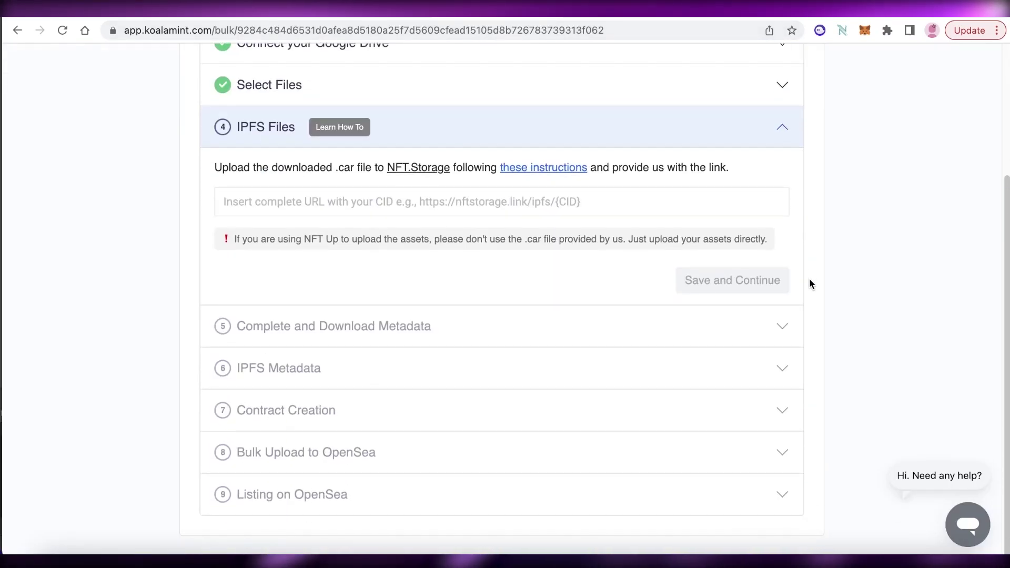
scroll(258, 268, "up", 3)
left_click(257, 269)
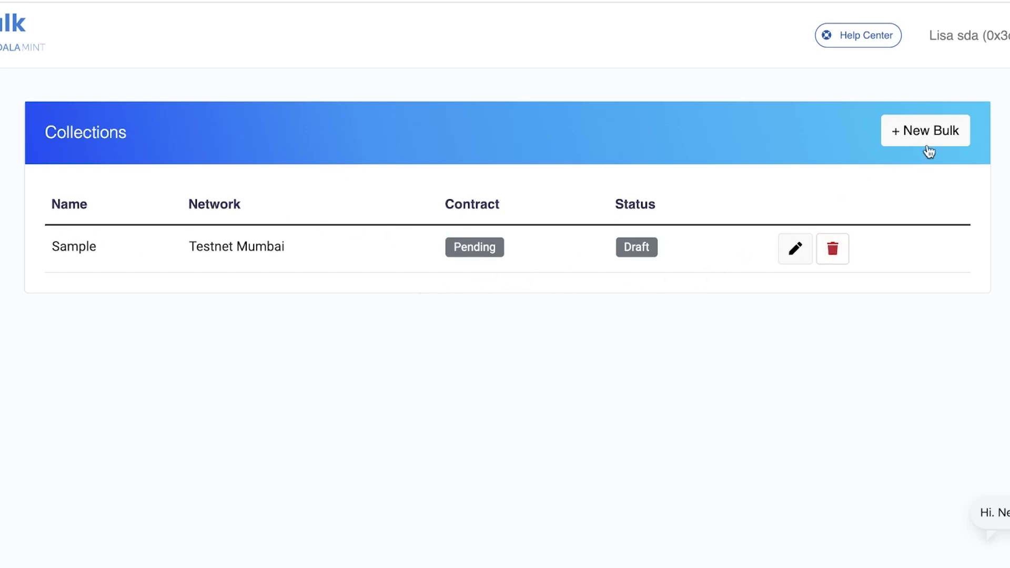
- Open the empty + New Bulk form, then leave it via the NFT Bulk logo
left_click(906, 129)
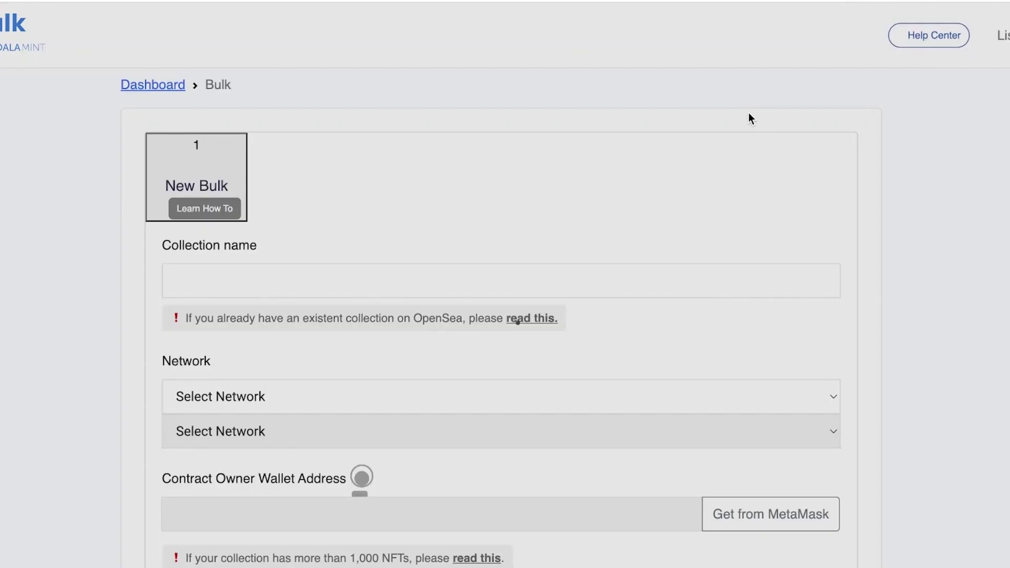
left_click(6, 51)
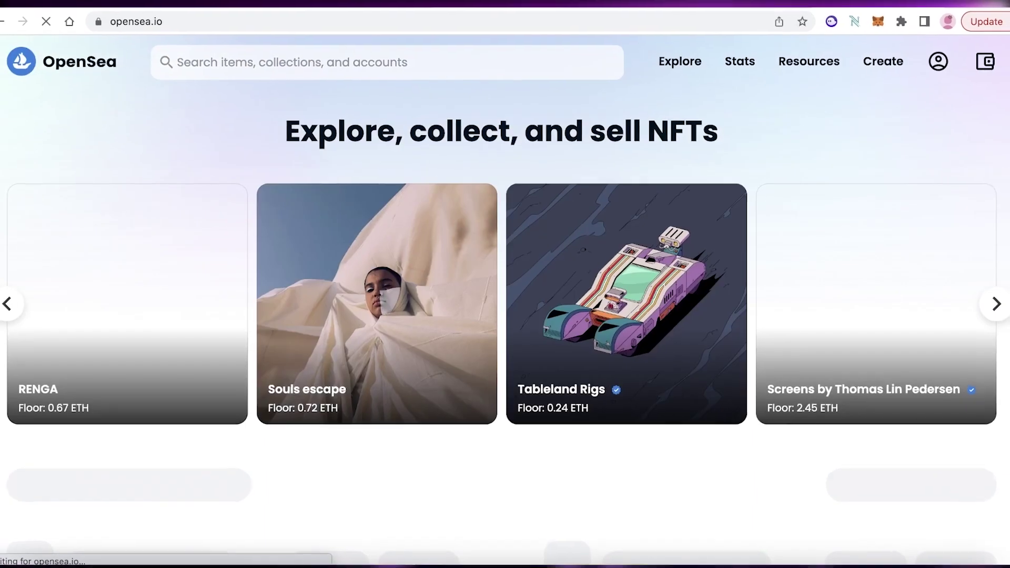
- Scroll down the OpenSea homepage's featured and top collections, then back up
scroll(746, 154, "down", 10)
scroll(724, 168, "down", 8)
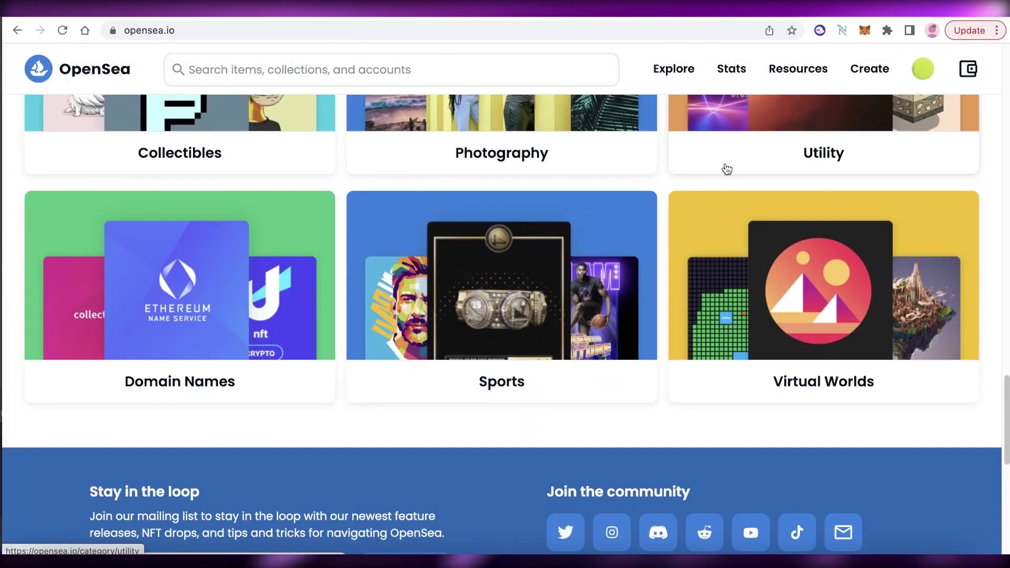
scroll(690, 163, "up", 18)
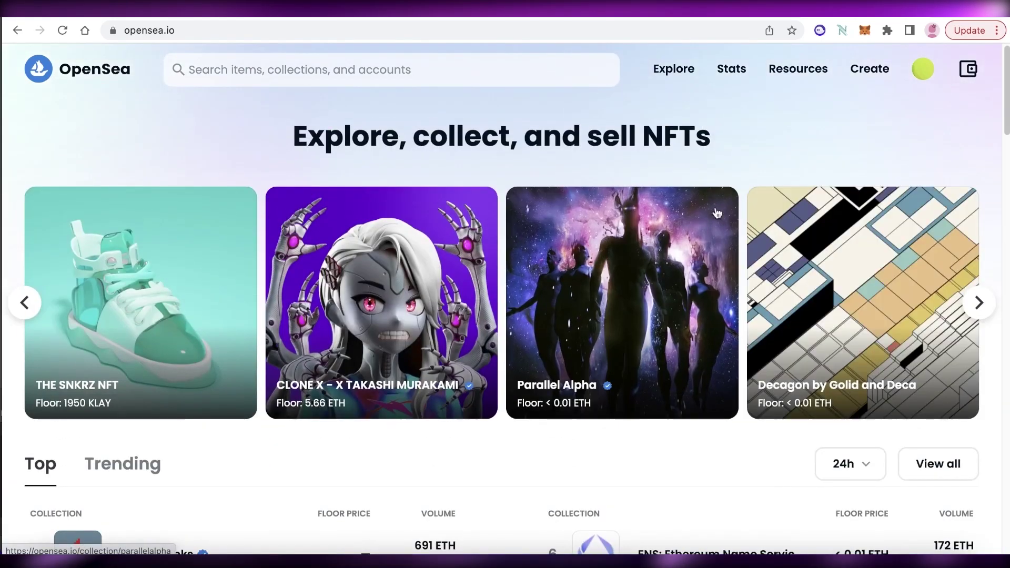
- Return to the NFT Bulk dashboard and reopen the Sample collection for editing
left_click(498, 17)
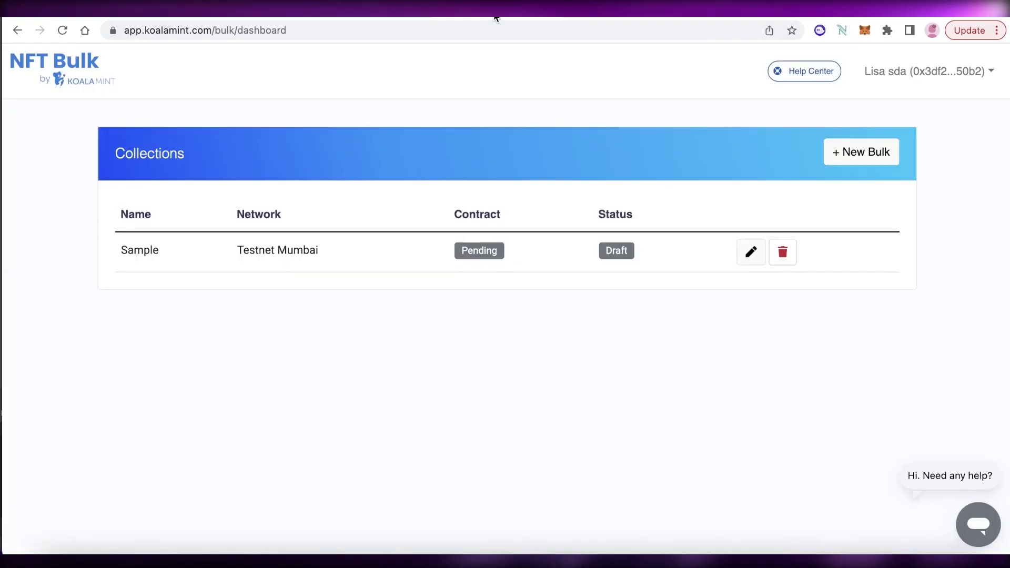
left_click(620, 16)
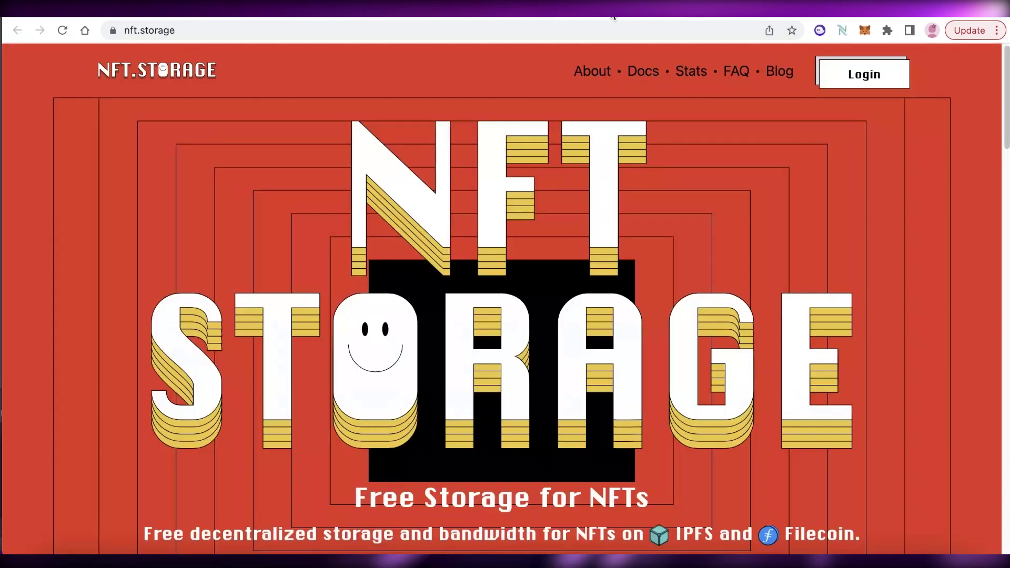
left_click(481, 17)
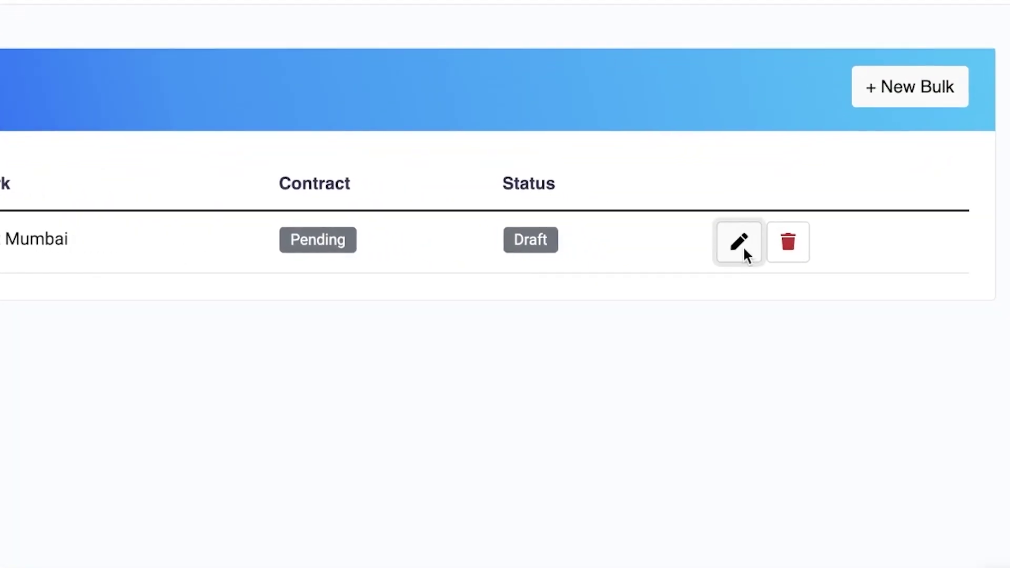
left_click(739, 243)
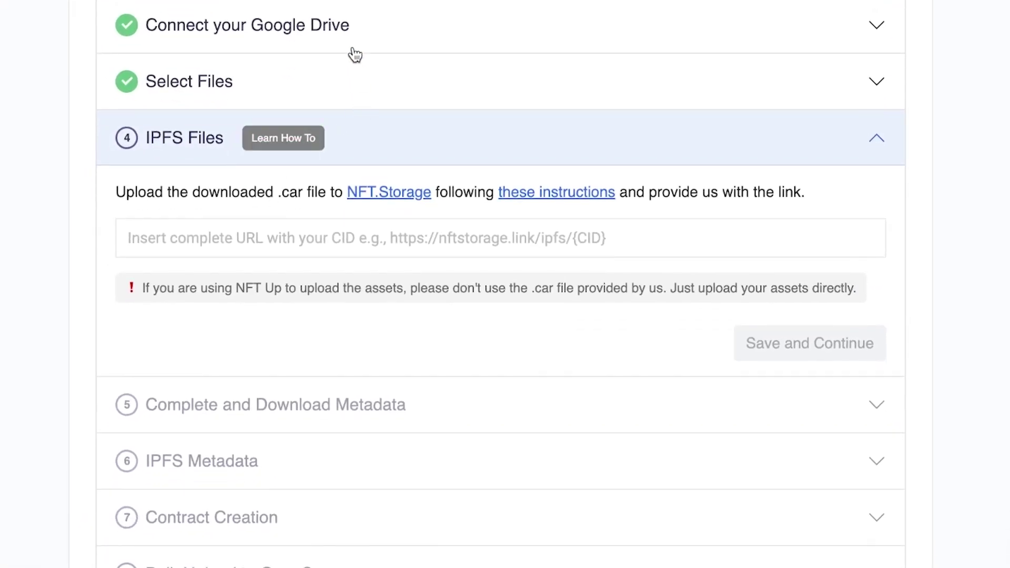
- Expand the Google Drive and New Bulk steps to review Sample's Mumbai settings and 750 NFT limit
left_click(352, 48)
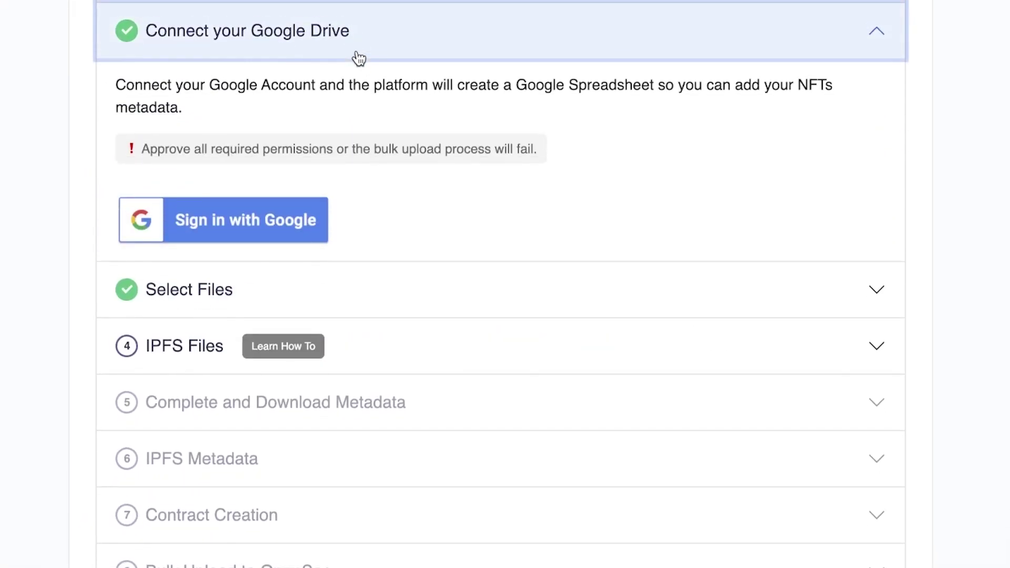
scroll(359, 58, "up", 3)
left_click(345, 27)
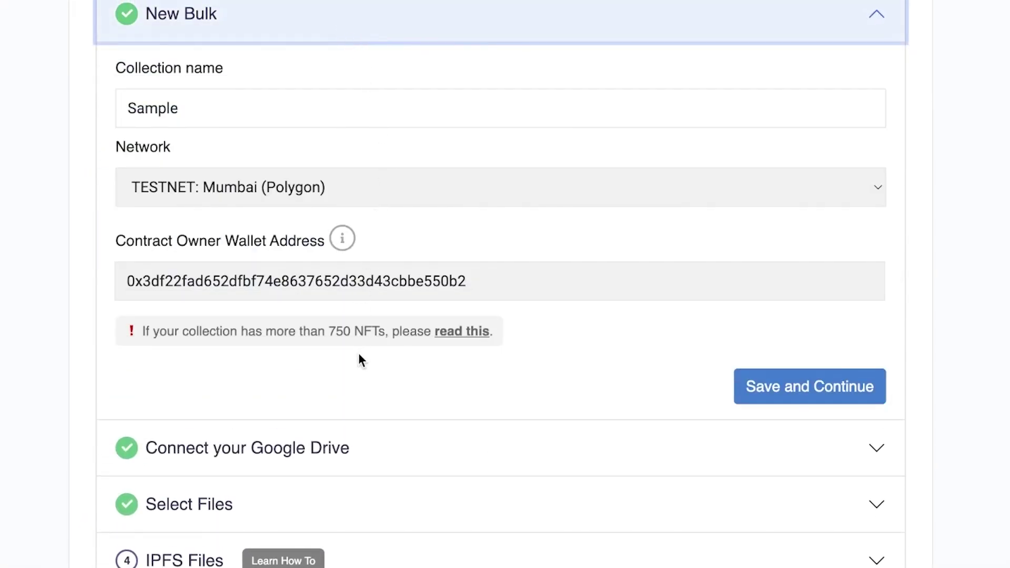
left_click_drag(329, 332, 362, 337)
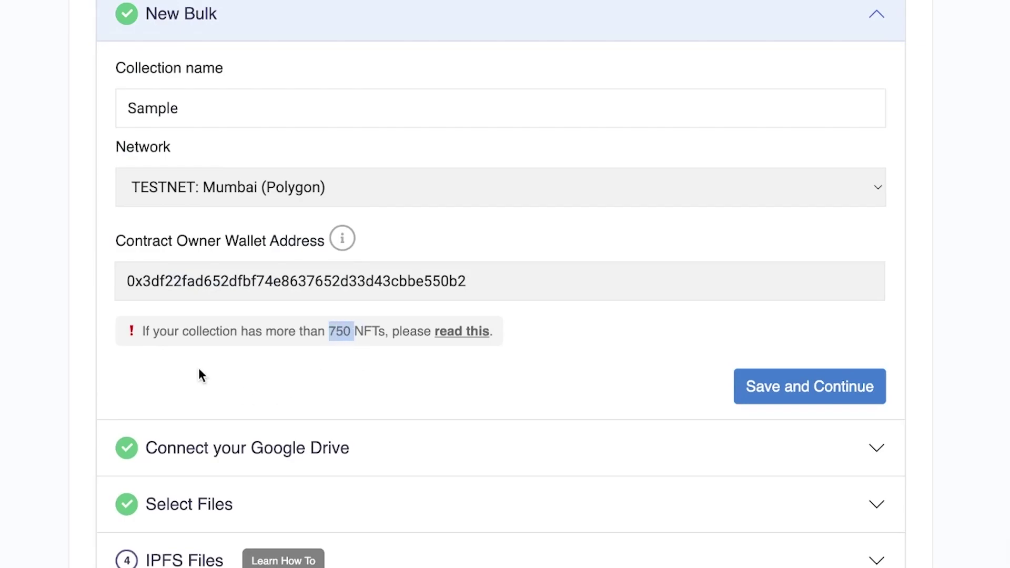